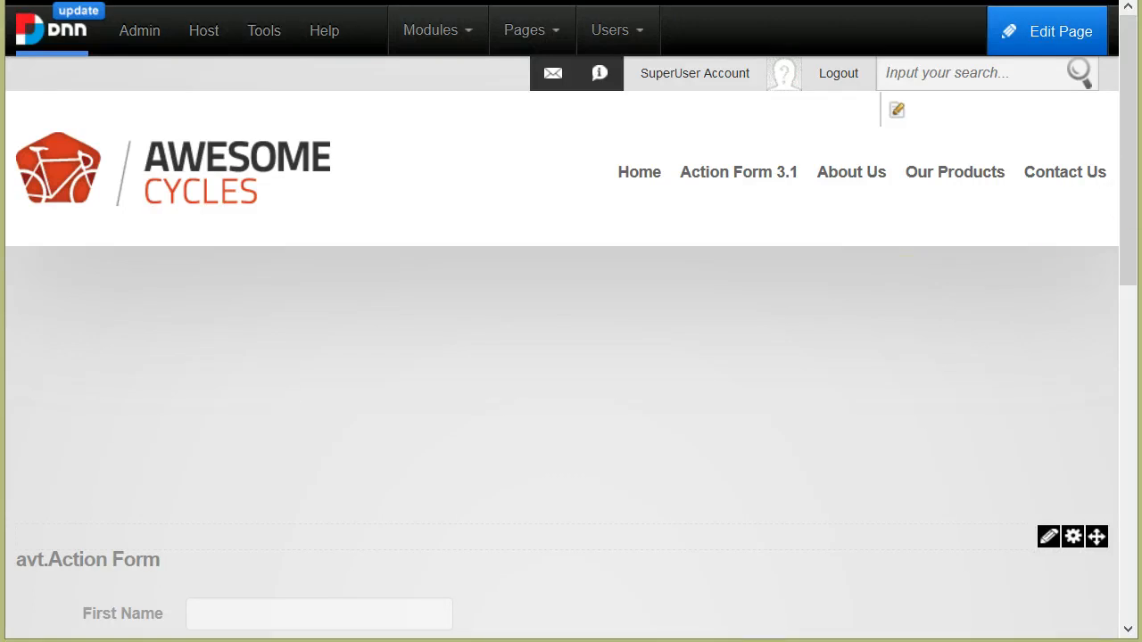
{"action": "mouse_move", "coordinate": [1131, 178]}
{"action": "left_mouse_down"}
{"action": "mouse_move", "coordinate": [1097, 303]}
{"action": "mouse_move", "coordinate": [1107, 344]}
{"action": "left_mouse_up"}
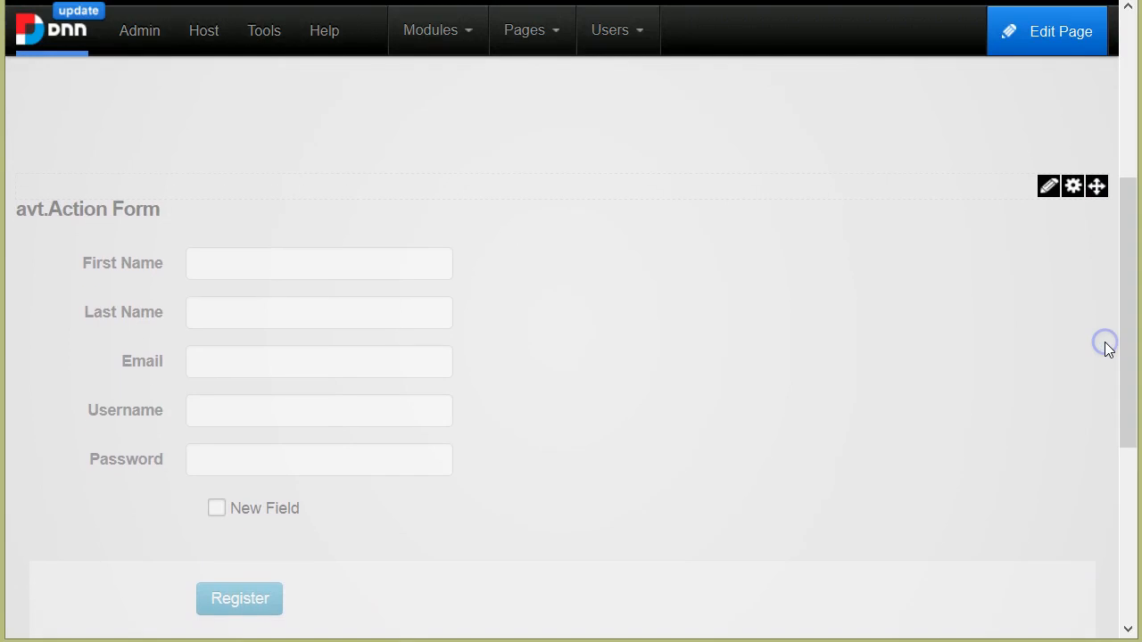
Reach the First Name field's settings through Manage Form
{"action": "left_click", "coordinate": [1047, 186]}
{"action": "left_click", "coordinate": [1029, 217]}
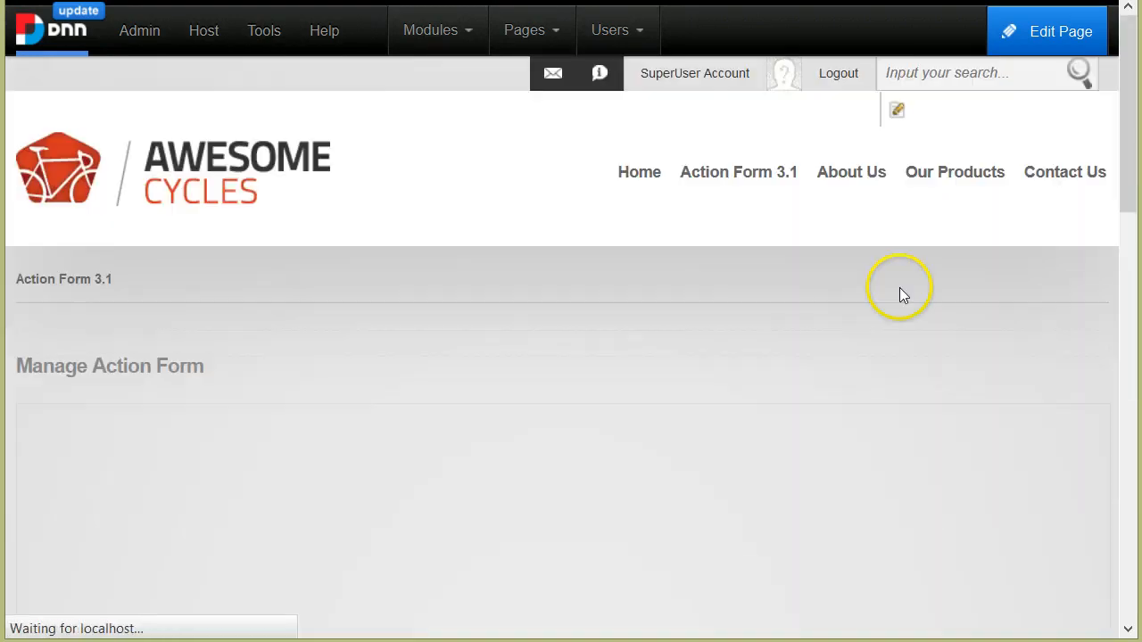
{"action": "scroll", "coordinate": [817, 361], "scroll_direction": "down", "scroll_amount": 5}
{"action": "scroll", "coordinate": [830, 375], "scroll_direction": "down", "scroll_amount": 3}
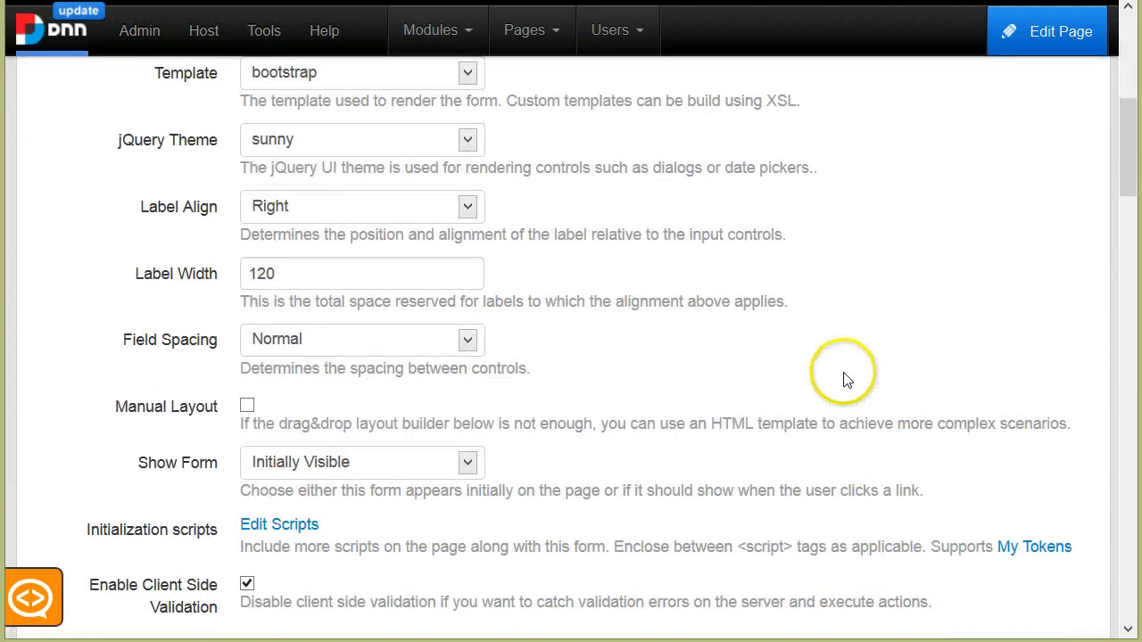
{"action": "scroll", "coordinate": [830, 375], "scroll_direction": "down", "scroll_amount": 2}
{"action": "scroll", "coordinate": [835, 395], "scroll_direction": "down", "scroll_amount": 4}
{"action": "scroll", "coordinate": [836, 395], "scroll_direction": "down", "scroll_amount": 4}
{"action": "scroll", "coordinate": [250, 192], "scroll_direction": "down", "scroll_amount": 2}
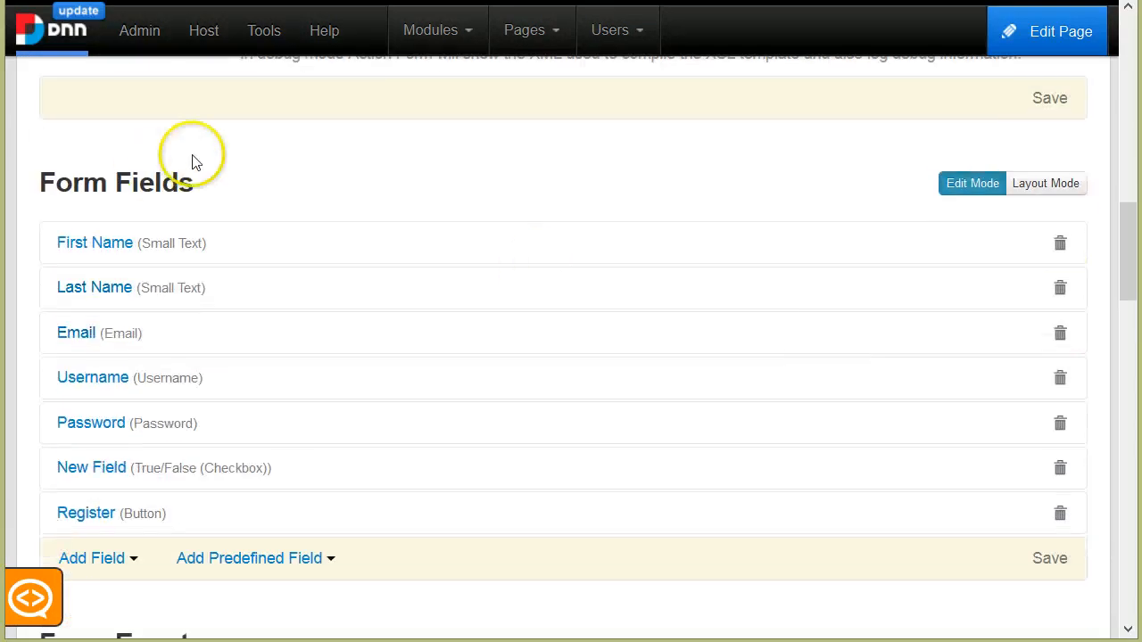
{"action": "left_click", "coordinate": [270, 238]}
{"action": "scroll", "coordinate": [271, 238], "scroll_direction": "down", "scroll_amount": 2}
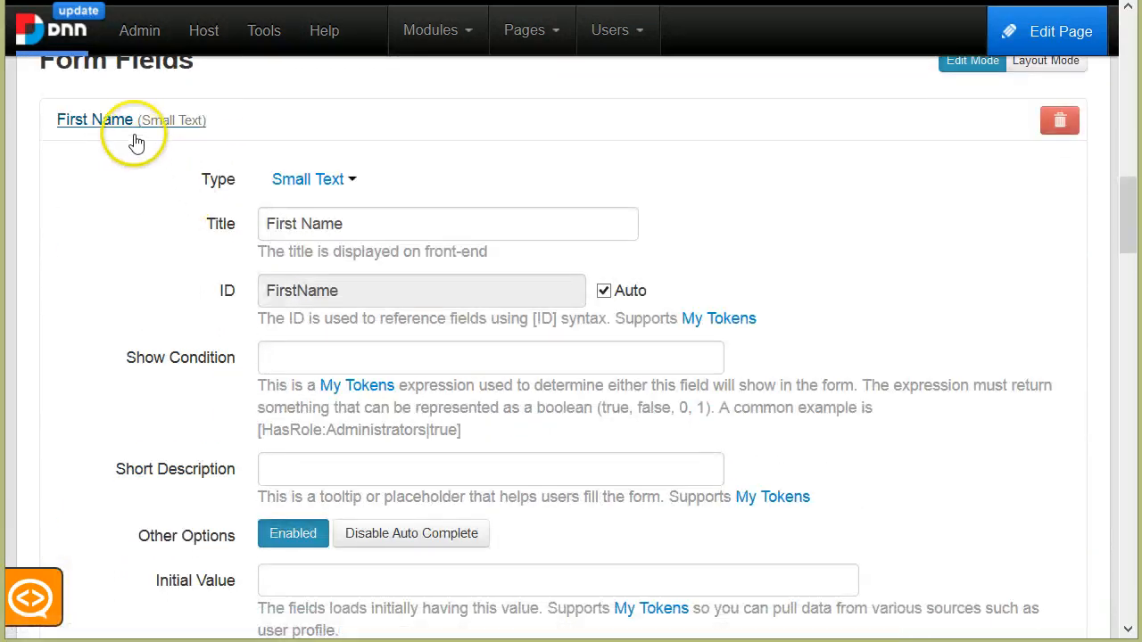
{"action": "scroll", "coordinate": [520, 297], "scroll_direction": "down", "scroll_amount": 5}
{"action": "scroll", "coordinate": [520, 297], "scroll_direction": "down", "scroll_amount": 4}
{"action": "scroll", "coordinate": [624, 348], "scroll_direction": "down", "scroll_amount": 1}
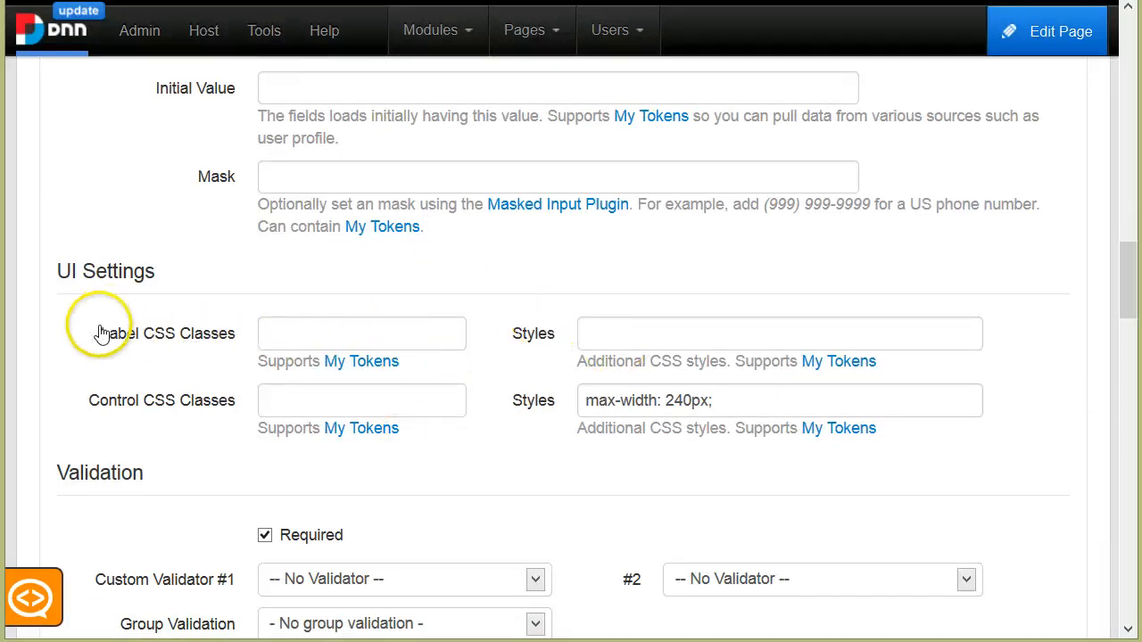
Append 'font-size:20px; color:darkblue;' to First Name's Control CSS Styles after max-width 240px
{"action": "left_click", "coordinate": [79, 403]}
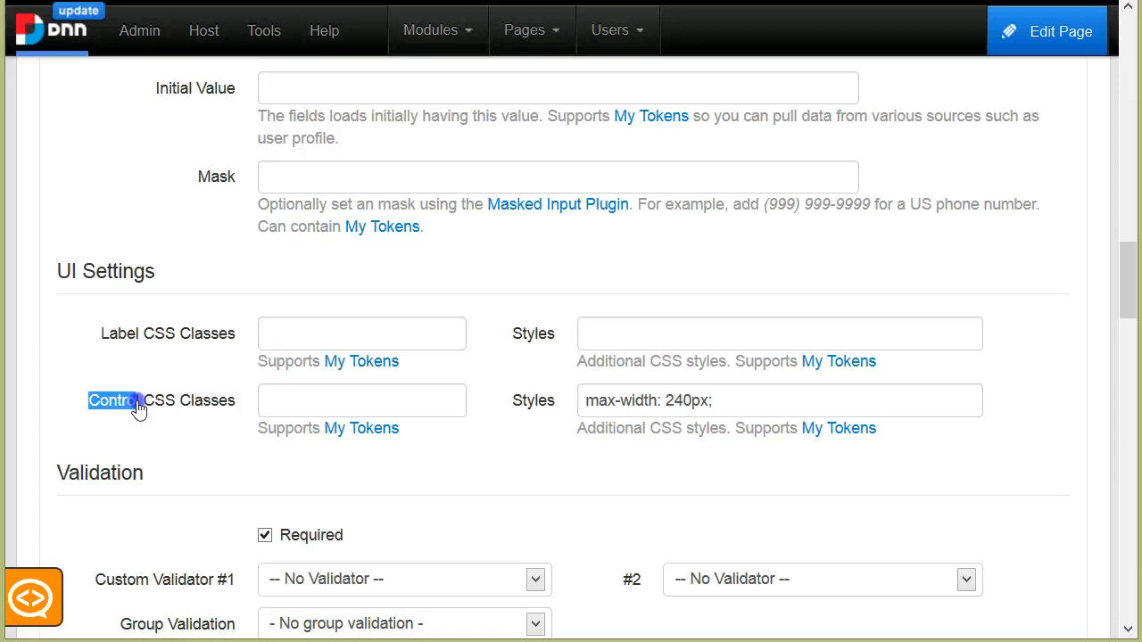
{"action": "left_click", "coordinate": [725, 400]}
{"action": "type", "text": "font-size:20px; color:darkblue;"}
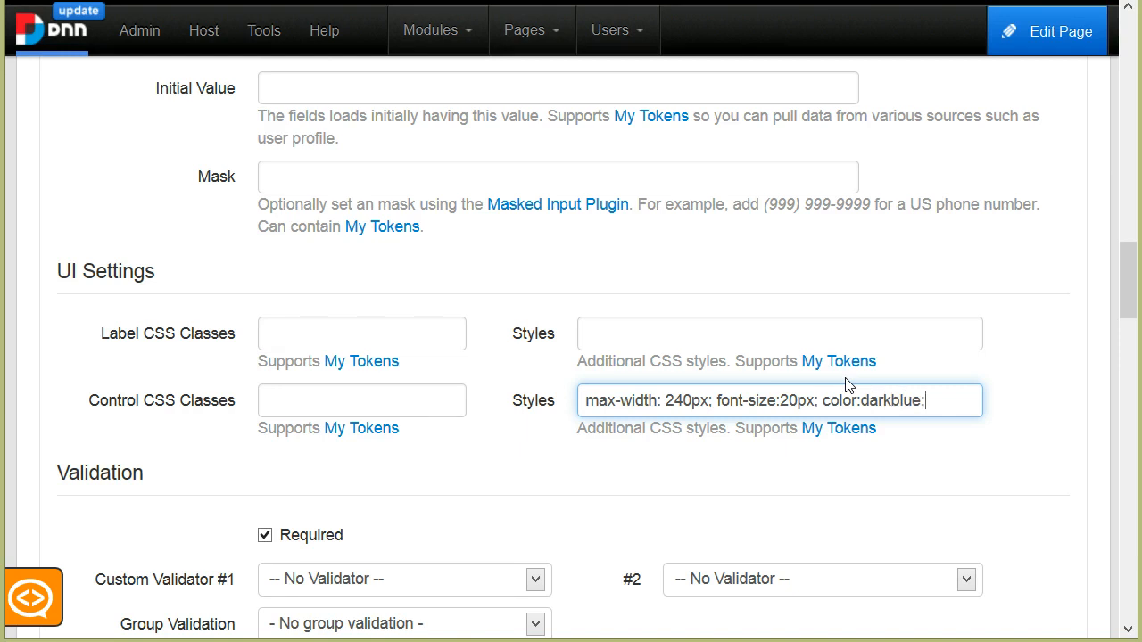
{"action": "left_click_drag", "start_coordinate": [947, 406], "coordinate": [766, 411]}
{"action": "left_click", "coordinate": [719, 406]}
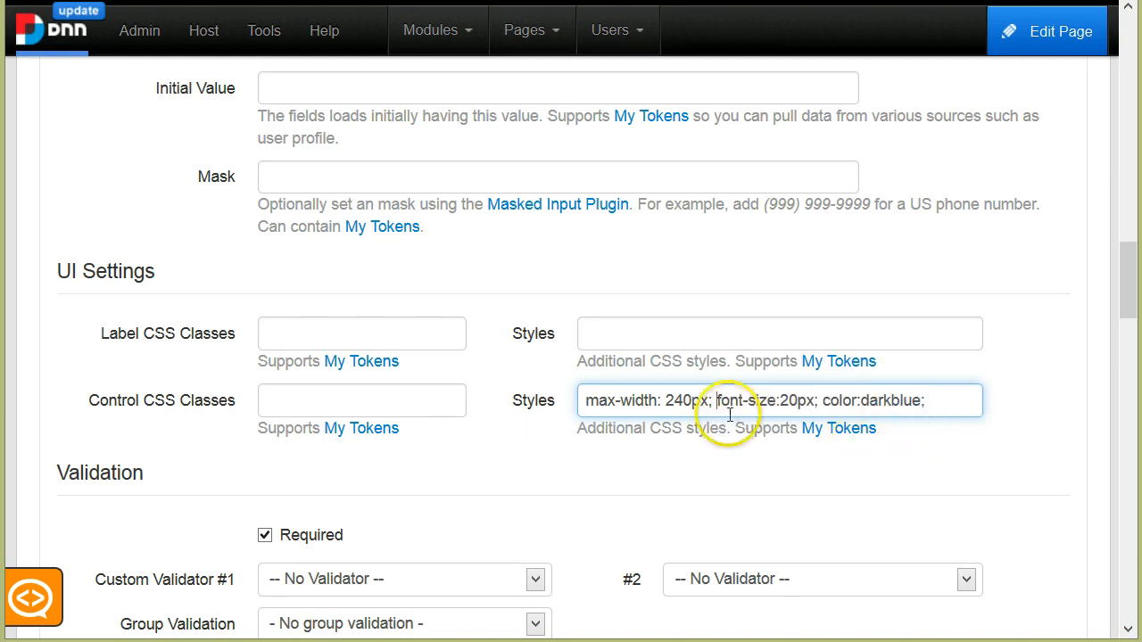
{"action": "scroll", "coordinate": [1024, 375], "scroll_direction": "down", "scroll_amount": 3}
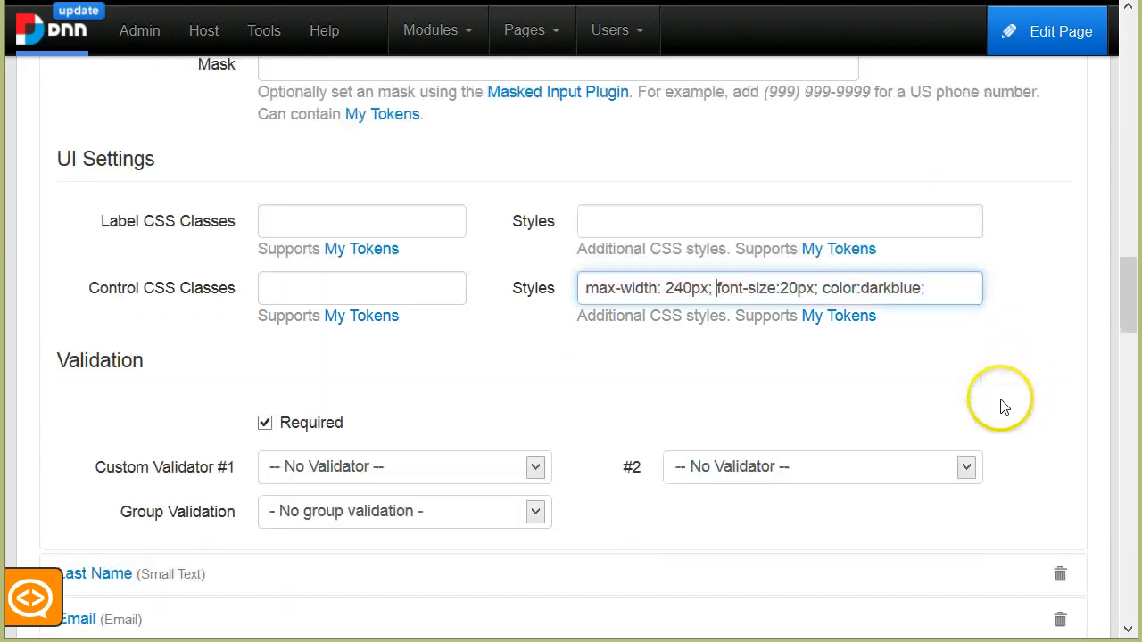
{"action": "scroll", "coordinate": [1009, 410], "scroll_direction": "down", "scroll_amount": 4}
Save the form and test John in First Name and Last Name, comparing the styled and plain text
{"action": "left_click", "coordinate": [1044, 466]}
{"action": "scroll", "coordinate": [1093, 268], "scroll_direction": "up", "scroll_amount": 5}
{"action": "scroll", "coordinate": [1099, 261], "scroll_direction": "up", "scroll_amount": 5}
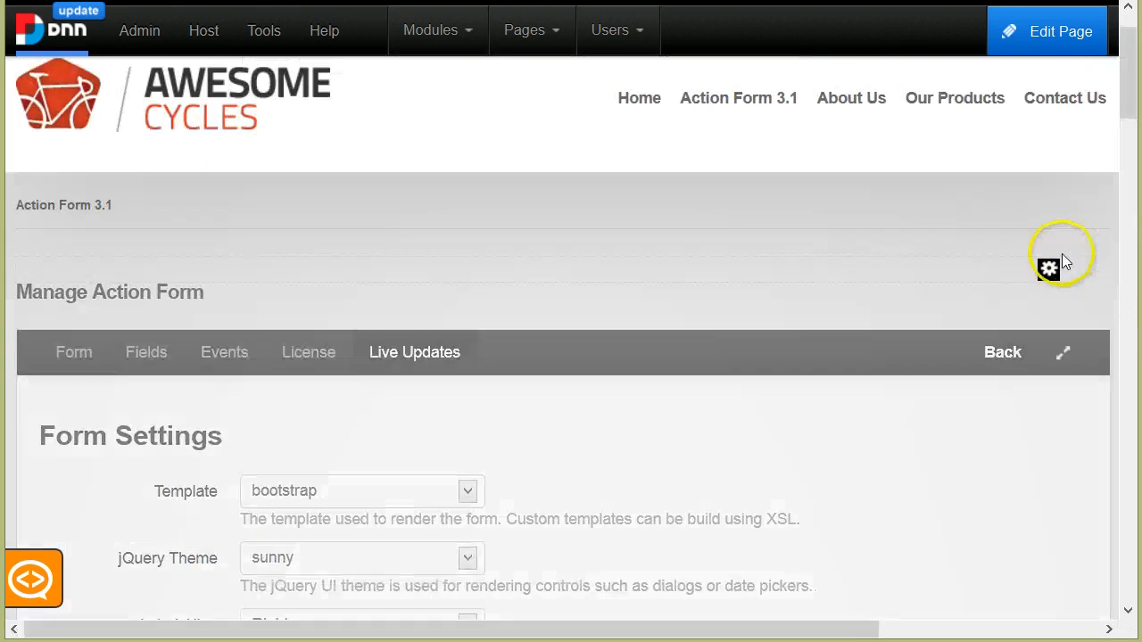
{"action": "left_click", "coordinate": [1003, 352]}
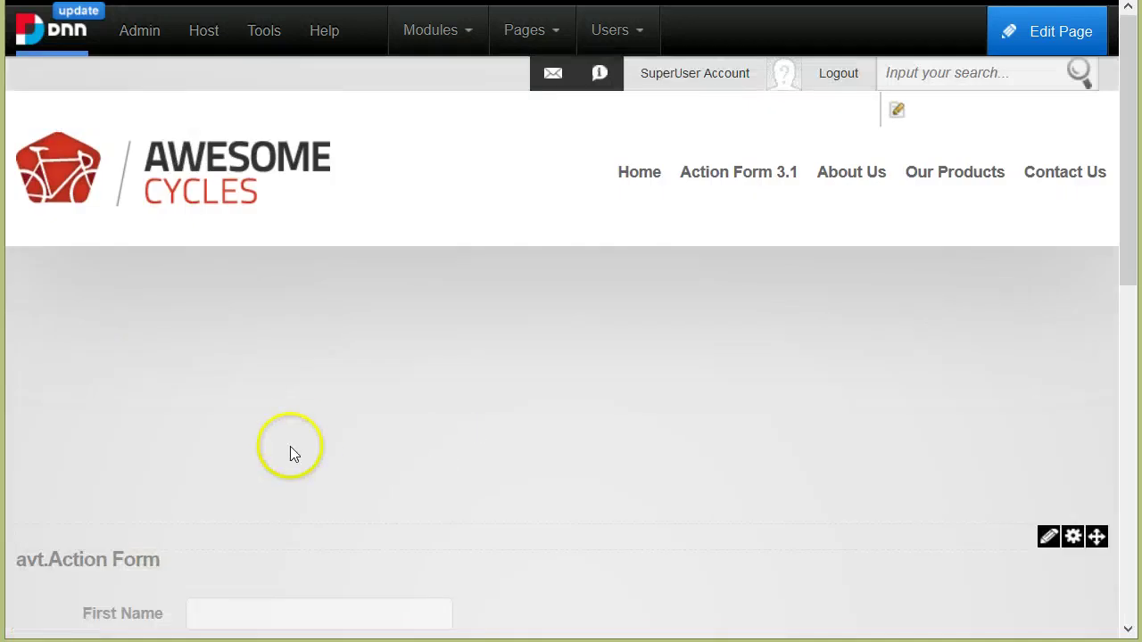
{"action": "scroll", "coordinate": [290, 446], "scroll_direction": "down", "scroll_amount": 3}
{"action": "left_click", "coordinate": [300, 375]}
{"action": "type", "text": "John"}
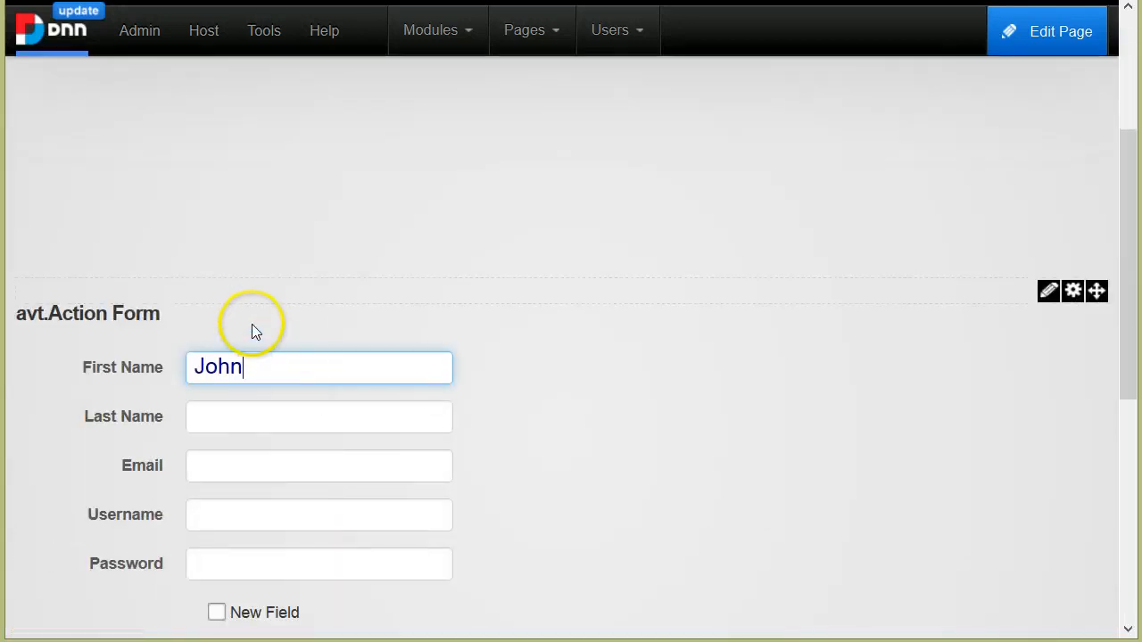
{"action": "left_click", "coordinate": [268, 410]}
{"action": "type", "text": "John"}
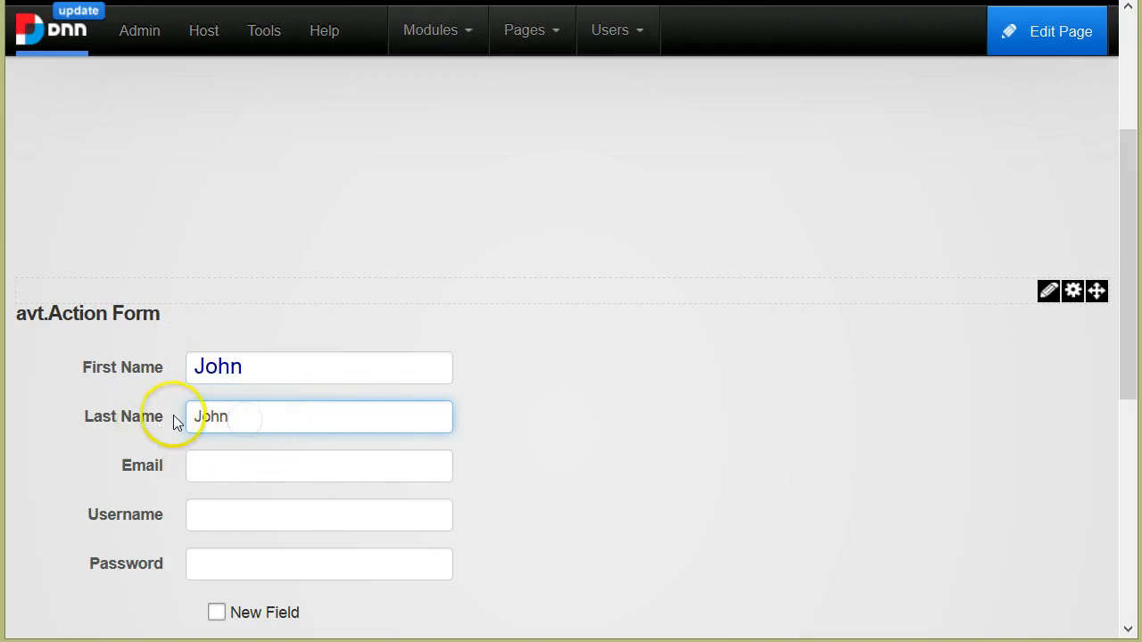
{"action": "left_click", "coordinate": [277, 367]}
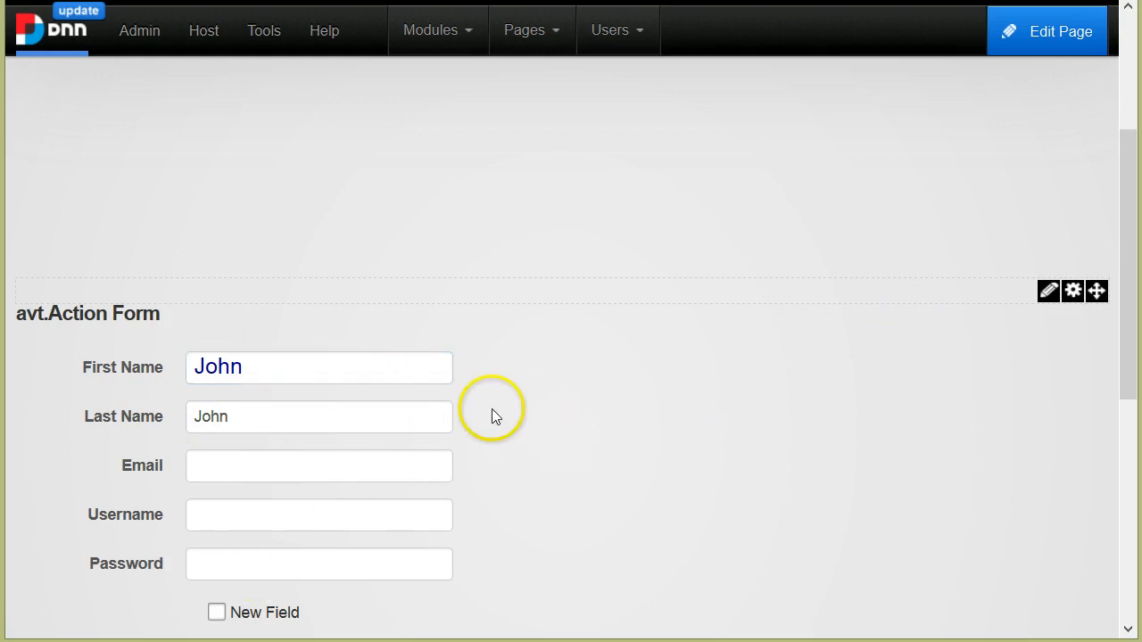
Give First Name the control class form-label and remove its inline font-size and colour styles
{"action": "mouse_move", "coordinate": [1049, 291]}
{"action": "left_click", "coordinate": [1041, 315]}
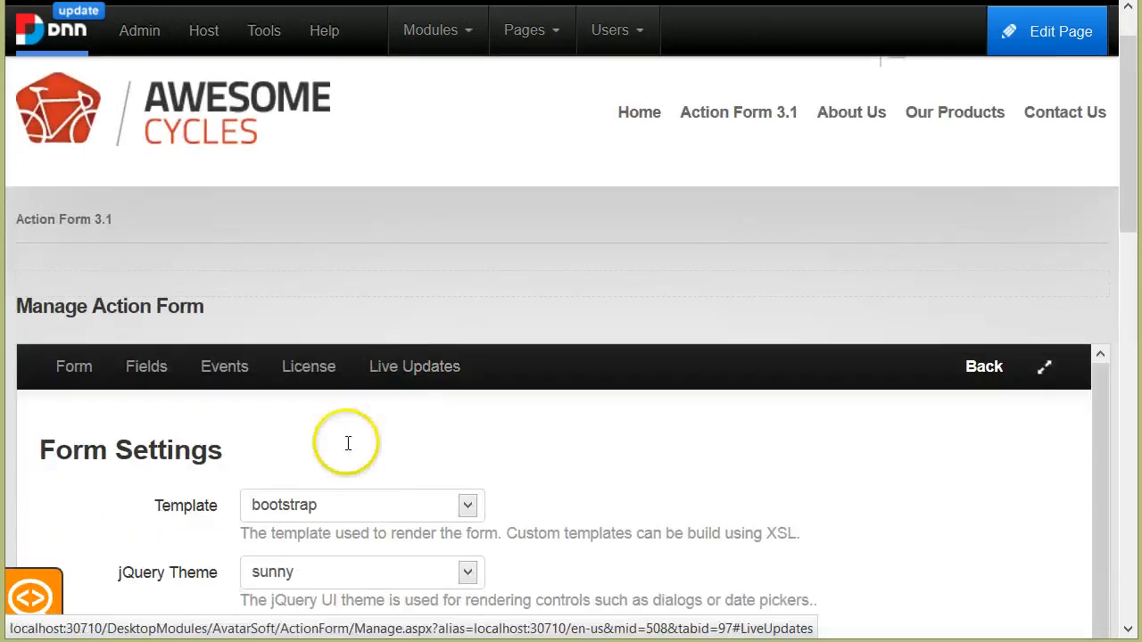
{"action": "scroll", "coordinate": [348, 444], "scroll_direction": "down", "scroll_amount": 5}
{"action": "scroll", "coordinate": [348, 444], "scroll_direction": "down", "scroll_amount": 3}
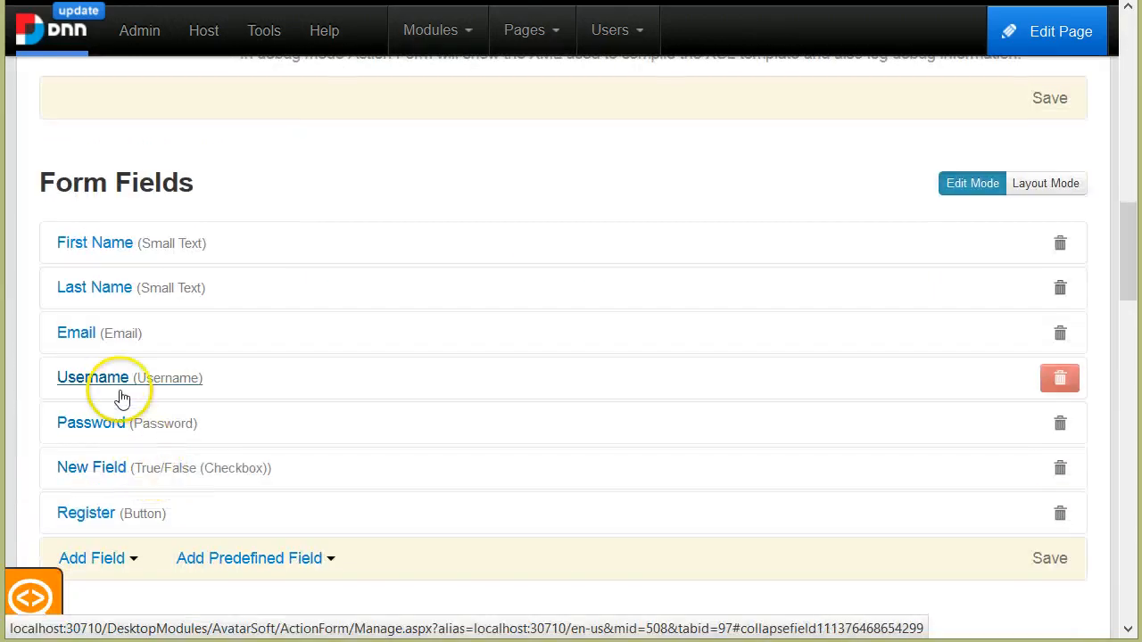
{"action": "left_click", "coordinate": [95, 243]}
{"action": "scroll", "coordinate": [535, 357], "scroll_direction": "down", "scroll_amount": 5}
{"action": "scroll", "coordinate": [660, 464], "scroll_direction": "down", "scroll_amount": 3}
{"action": "scroll", "coordinate": [665, 471], "scroll_direction": "down", "scroll_amount": 1}
{"action": "left_click_drag", "start_coordinate": [928, 400], "coordinate": [719, 400]}
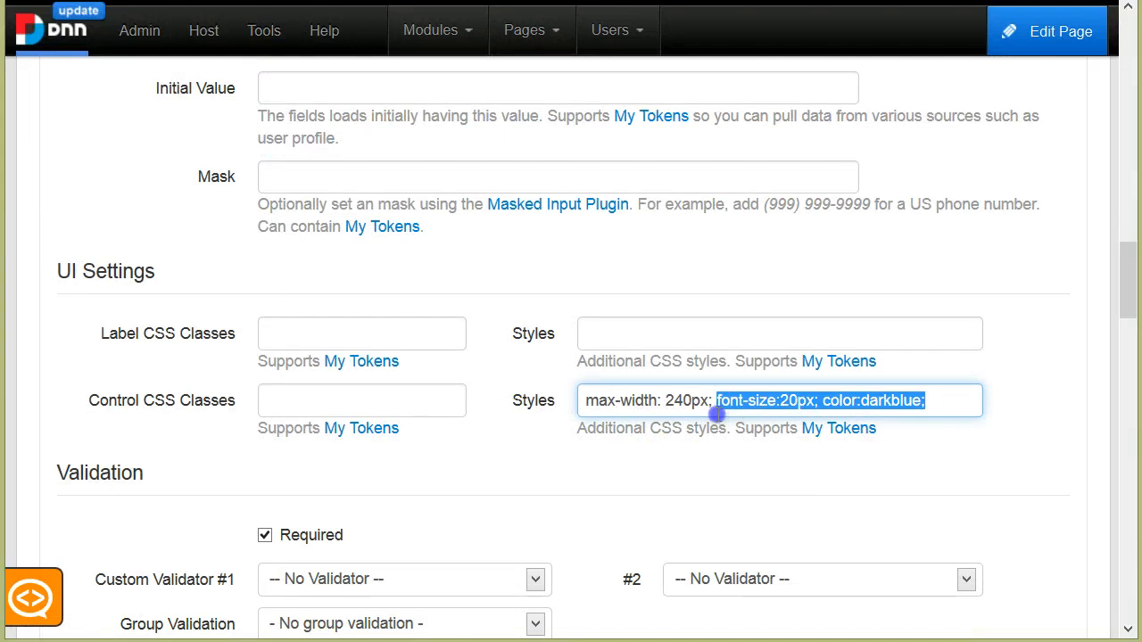
{"action": "scroll", "coordinate": [720, 412], "scroll_direction": "down", "scroll_amount": 1}
{"action": "scroll", "coordinate": [624, 446], "scroll_direction": "down", "scroll_amount": 3}
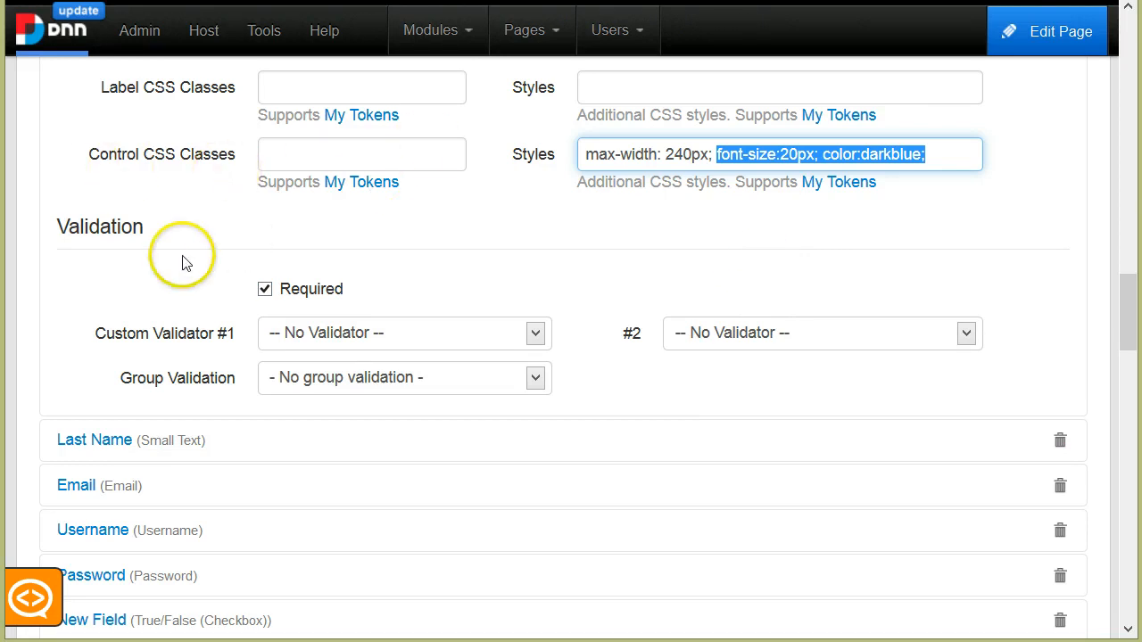
{"action": "left_click", "coordinate": [457, 154]}
{"action": "type", "text": "form-label"}
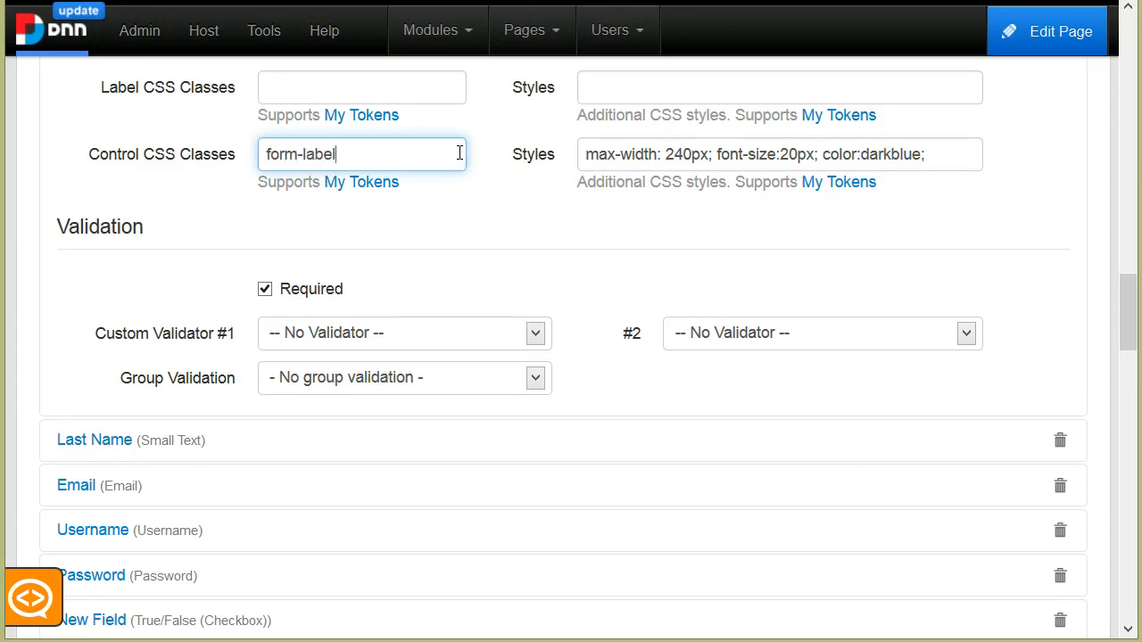
{"action": "left_click", "coordinate": [372, 134]}
{"action": "left_click", "coordinate": [377, 154]}
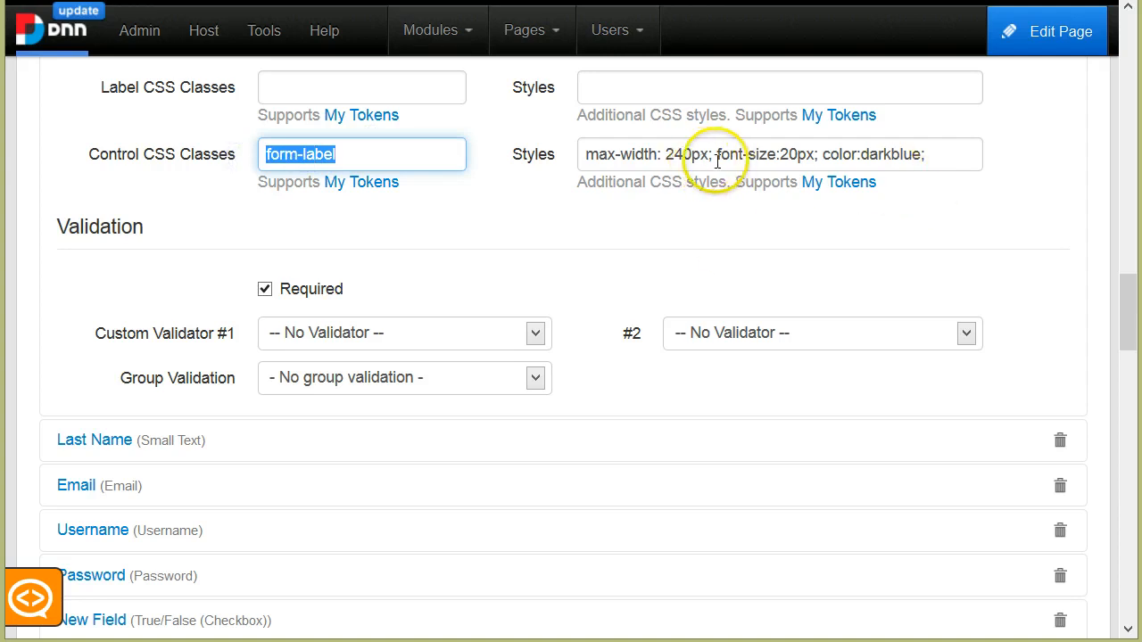
{"action": "left_click_drag", "start_coordinate": [716, 154], "coordinate": [903, 157]}
{"action": "key", "text": "Delete"}
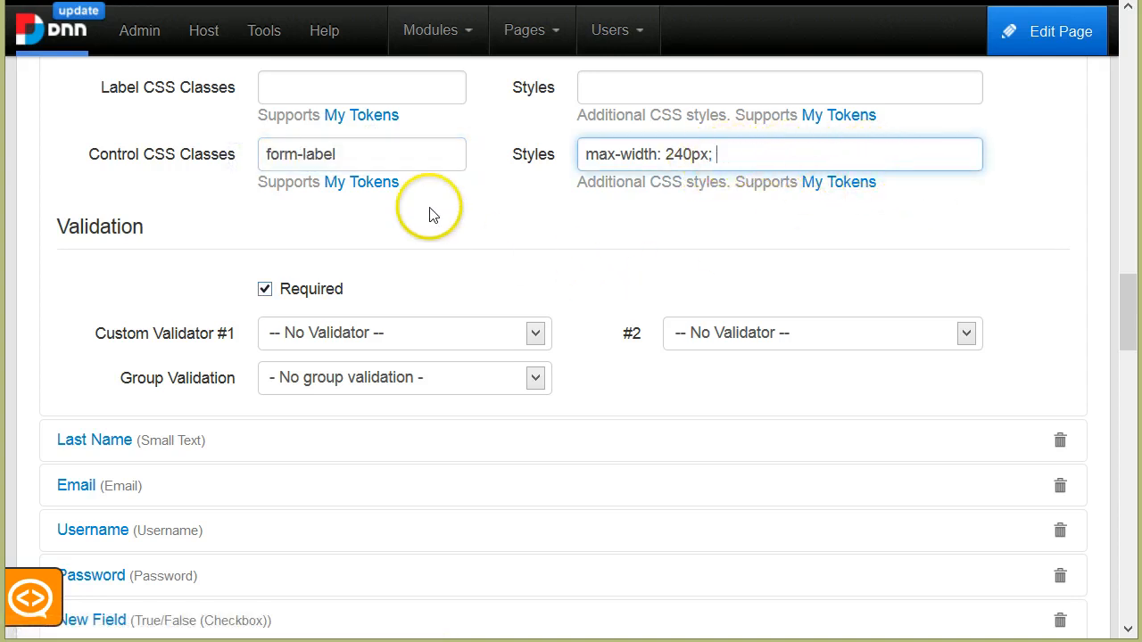
{"action": "left_click", "coordinate": [393, 155]}
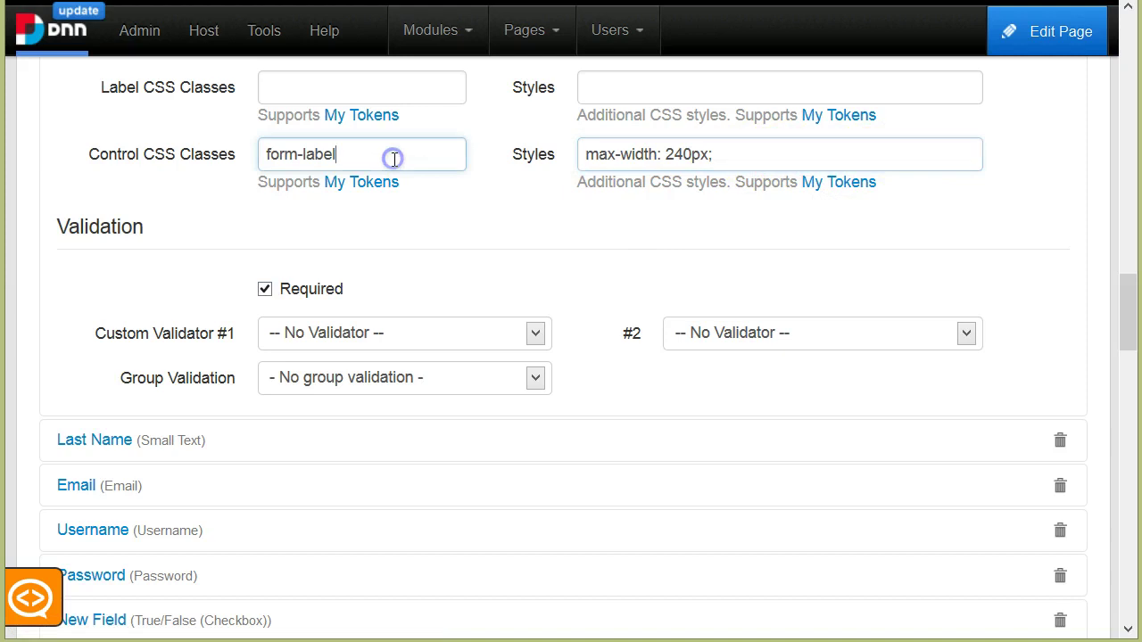
Give Last Name the control class form-label as well
{"action": "left_click", "coordinate": [161, 440]}
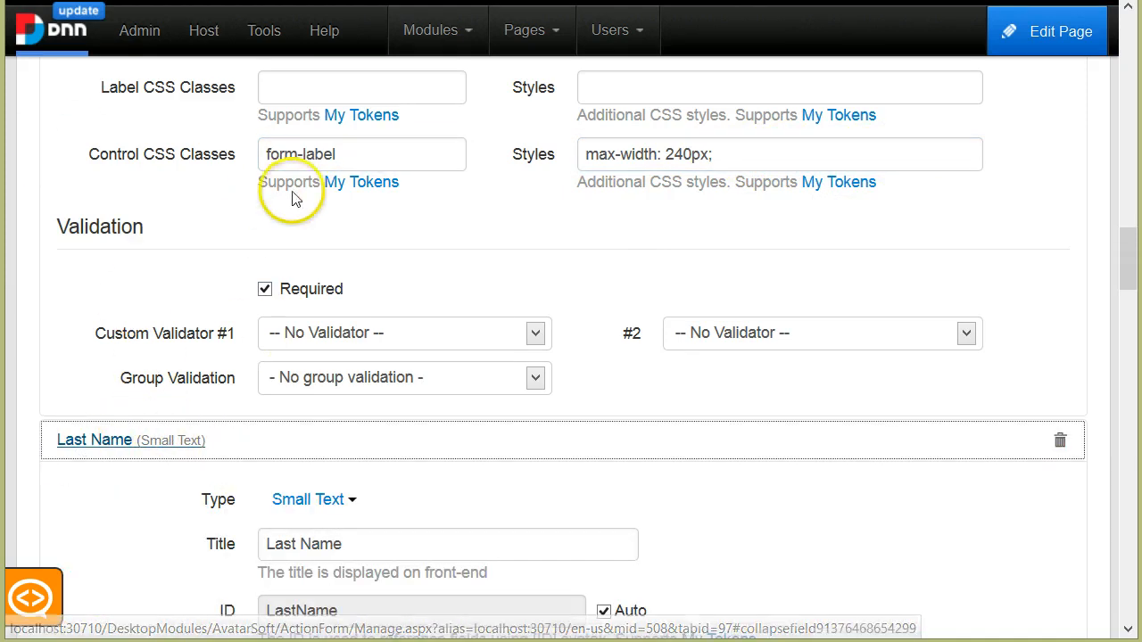
{"action": "scroll", "coordinate": [373, 421], "scroll_direction": "down", "scroll_amount": 3}
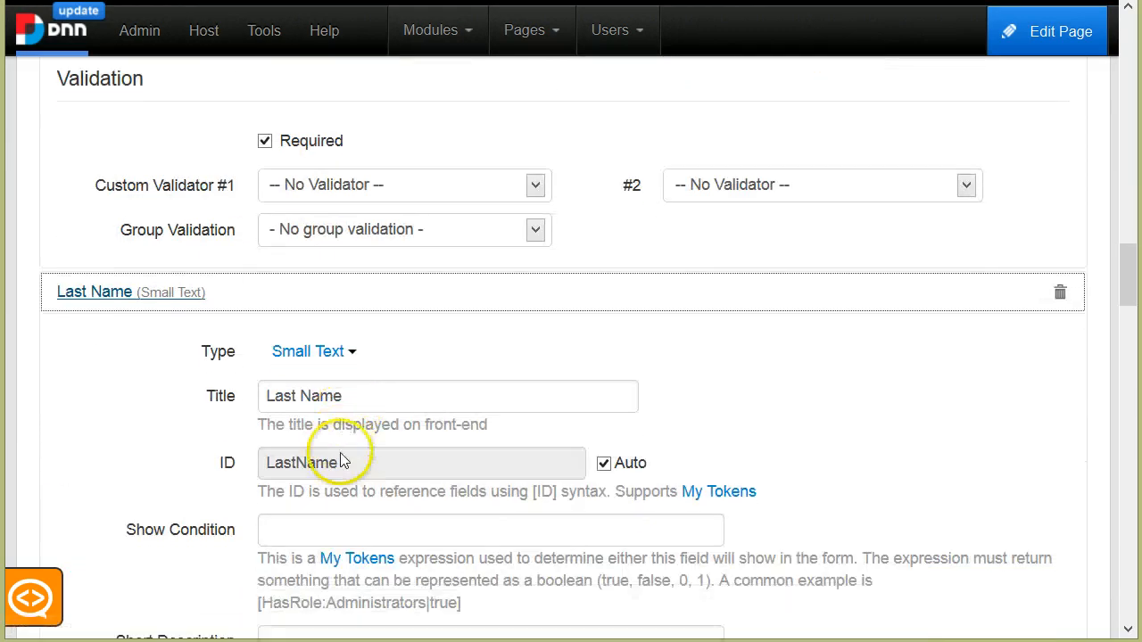
{"action": "scroll", "coordinate": [357, 428], "scroll_direction": "down", "scroll_amount": 3}
{"action": "scroll", "coordinate": [321, 447], "scroll_direction": "down", "scroll_amount": 3}
{"action": "scroll", "coordinate": [307, 491], "scroll_direction": "down", "scroll_amount": 3}
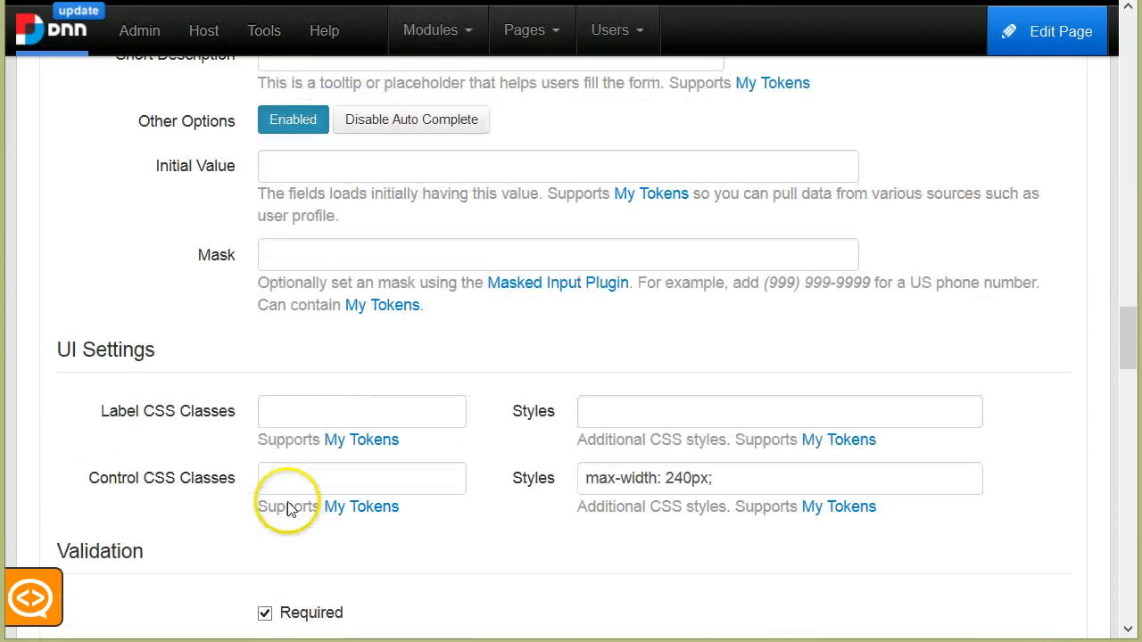
{"action": "left_click", "coordinate": [315, 482]}
{"action": "type", "text": "form-label"}
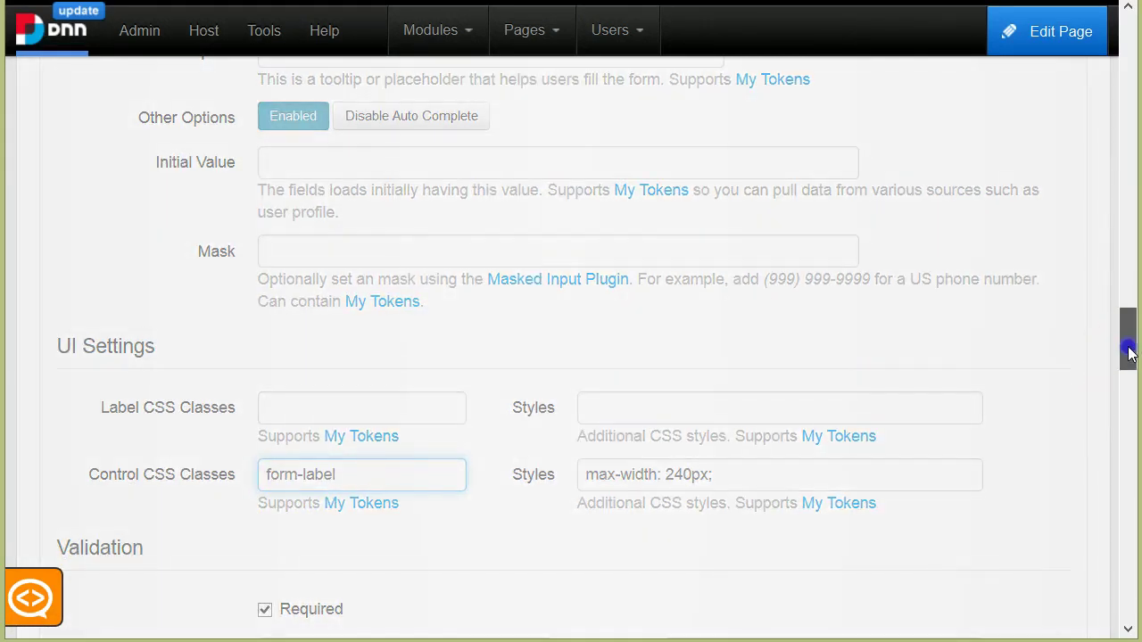
{"action": "mouse_move", "coordinate": [1128, 353]}
{"action": "left_mouse_down"}
{"action": "mouse_move", "coordinate": [1129, 451]}
{"action": "mouse_move", "coordinate": [1129, 419]}
{"action": "left_mouse_up"}
Save the field settings, return to the live form and try the First and Last Name fields
{"action": "left_click", "coordinate": [1063, 237]}
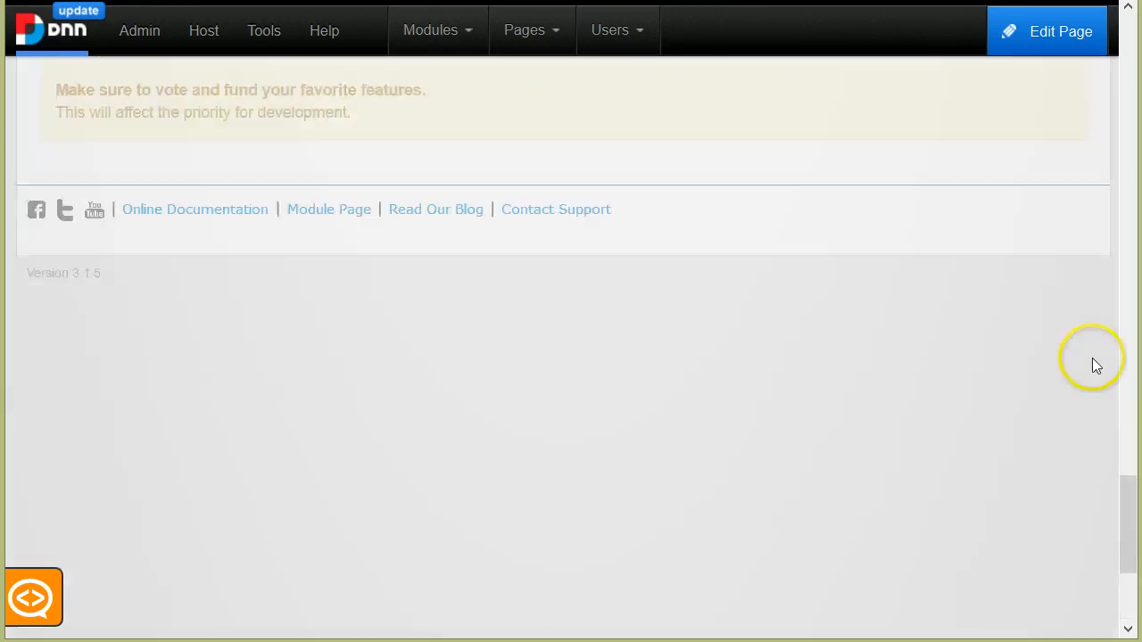
{"action": "scroll", "coordinate": [1097, 377], "scroll_direction": "up", "scroll_amount": 5}
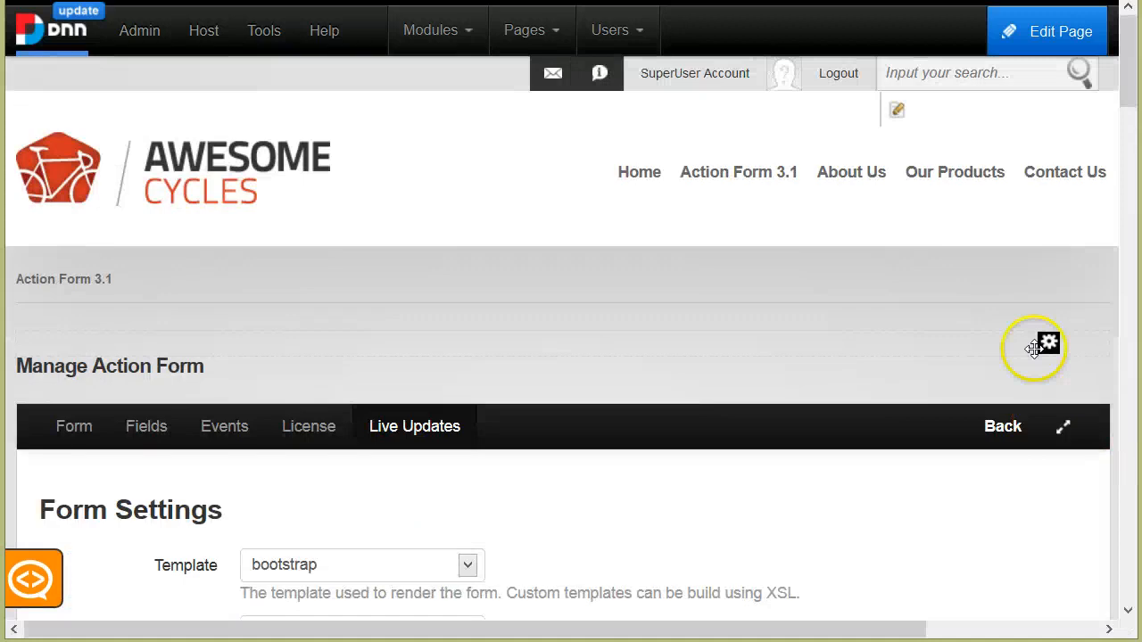
{"action": "left_click", "coordinate": [998, 426]}
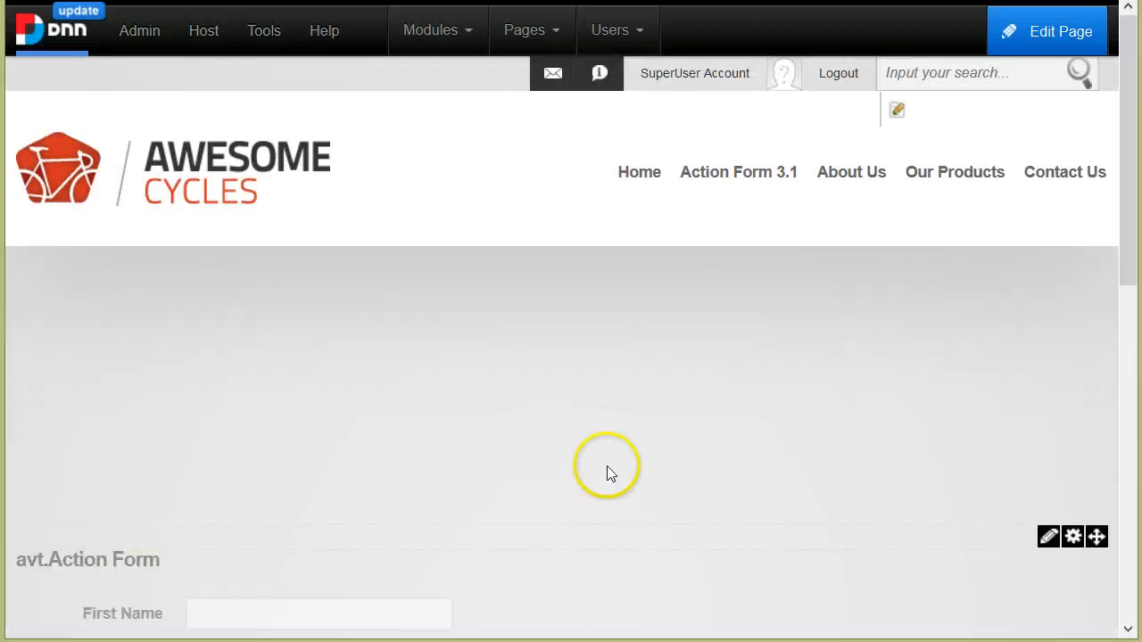
{"action": "scroll", "coordinate": [547, 482], "scroll_direction": "down", "scroll_amount": 5}
{"action": "left_click", "coordinate": [372, 253]}
{"action": "type", "text": "4"}
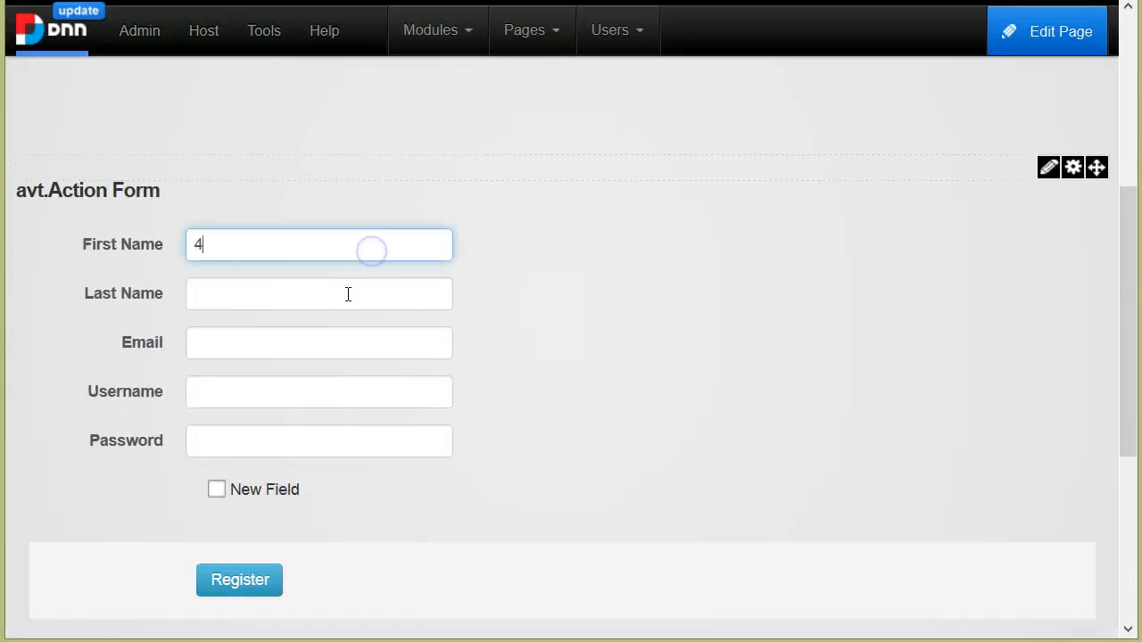
{"action": "left_click", "coordinate": [346, 294]}
{"action": "type", "text": "3"}
{"action": "left_click", "coordinate": [638, 276]}
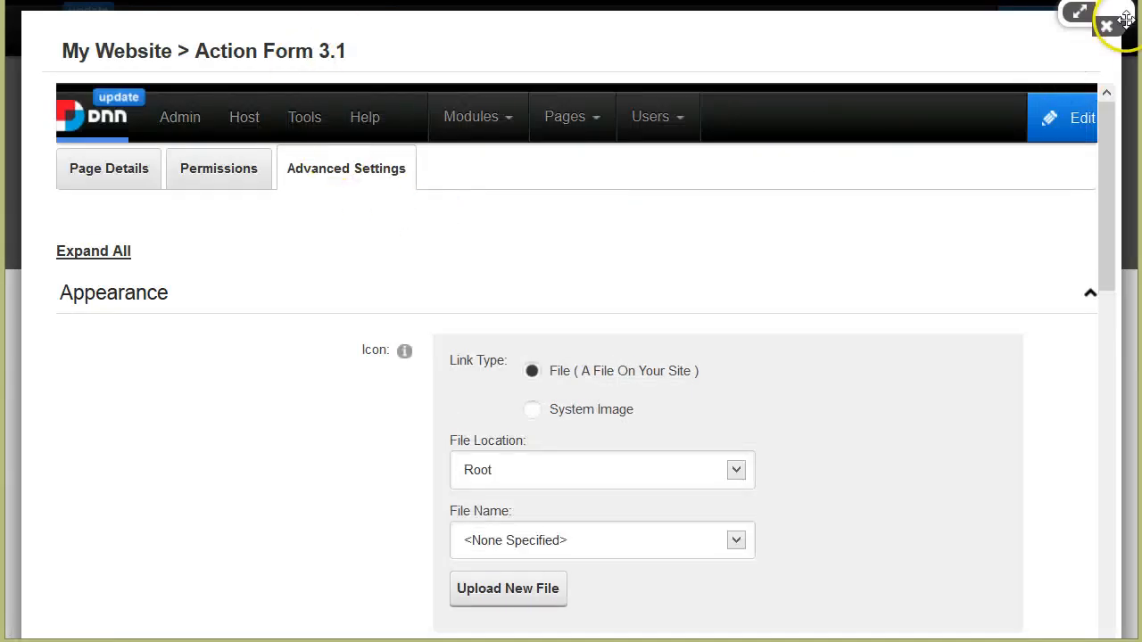
{"action": "scroll", "coordinate": [612, 364], "scroll_direction": "down", "scroll_amount": 3}
{"action": "scroll", "coordinate": [280, 194], "scroll_direction": "up", "scroll_amount": 3}
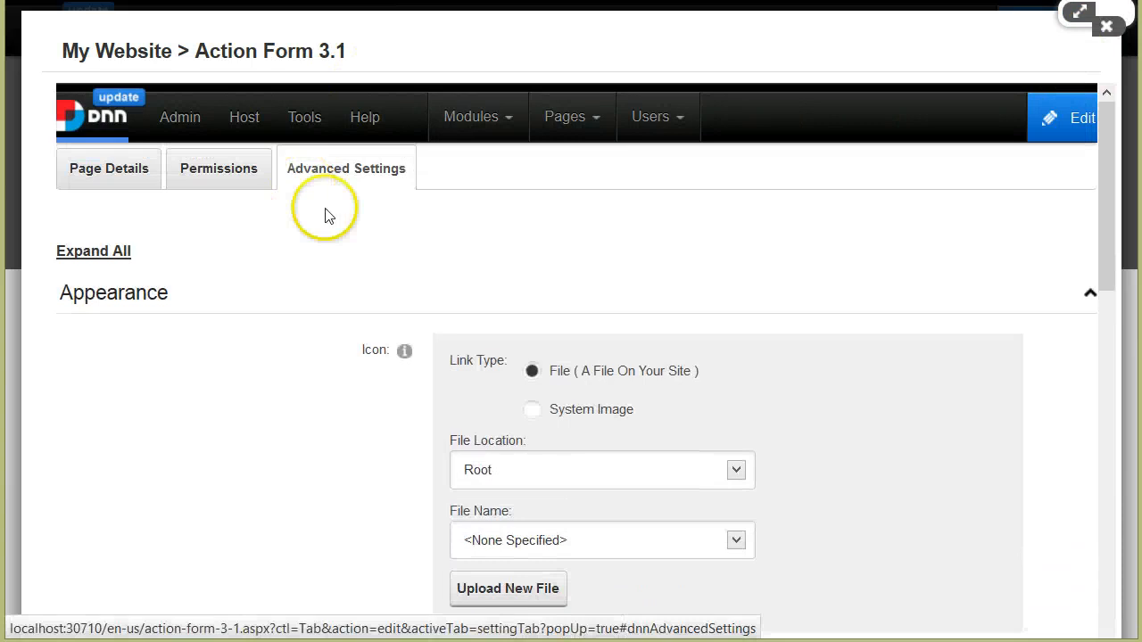
{"action": "scroll", "coordinate": [389, 359], "scroll_direction": "down", "scroll_amount": 5}
{"action": "scroll", "coordinate": [294, 500], "scroll_direction": "down", "scroll_amount": 3}
{"action": "scroll", "coordinate": [268, 508], "scroll_direction": "down", "scroll_amount": 3}
{"action": "scroll", "coordinate": [348, 509], "scroll_direction": "down", "scroll_amount": 1}
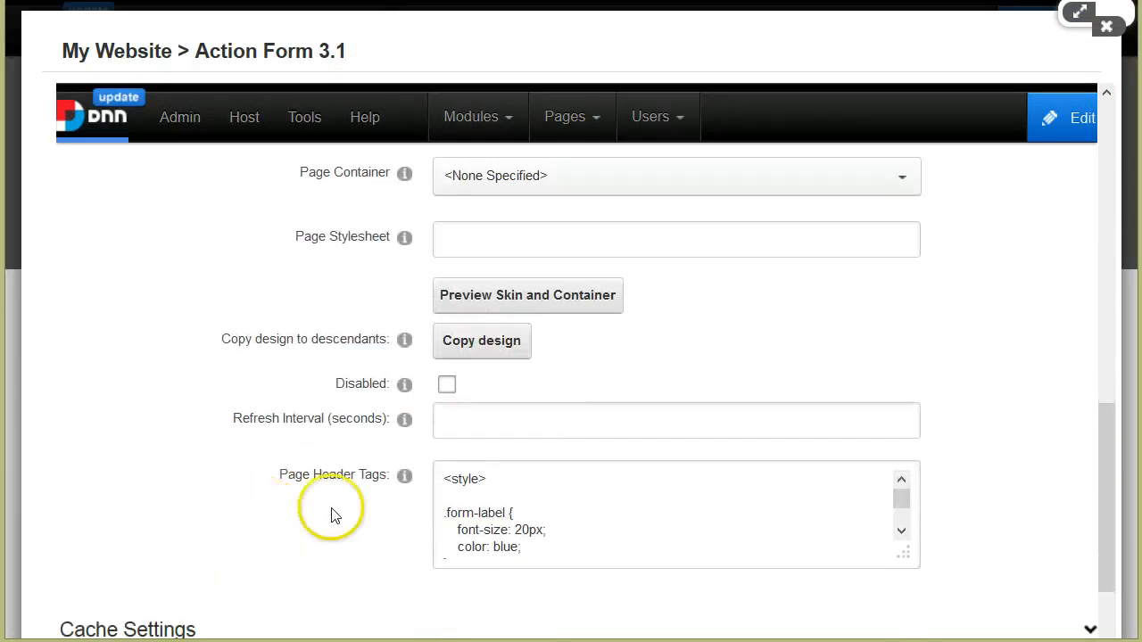
Change the .form-label rule in Page Header Tags from 'color: blue;' to 'color: darkblue;', keeping 20px
{"action": "left_click", "coordinate": [513, 489]}
{"action": "scroll", "coordinate": [562, 495], "scroll_direction": "down", "scroll_amount": 3}
{"action": "scroll", "coordinate": [714, 518], "scroll_direction": "down", "scroll_amount": 3}
{"action": "scroll", "coordinate": [820, 536], "scroll_direction": "down", "scroll_amount": 3}
{"action": "left_click_drag", "start_coordinate": [907, 347], "coordinate": [907, 481]}
{"action": "double_click", "coordinate": [495, 306]}
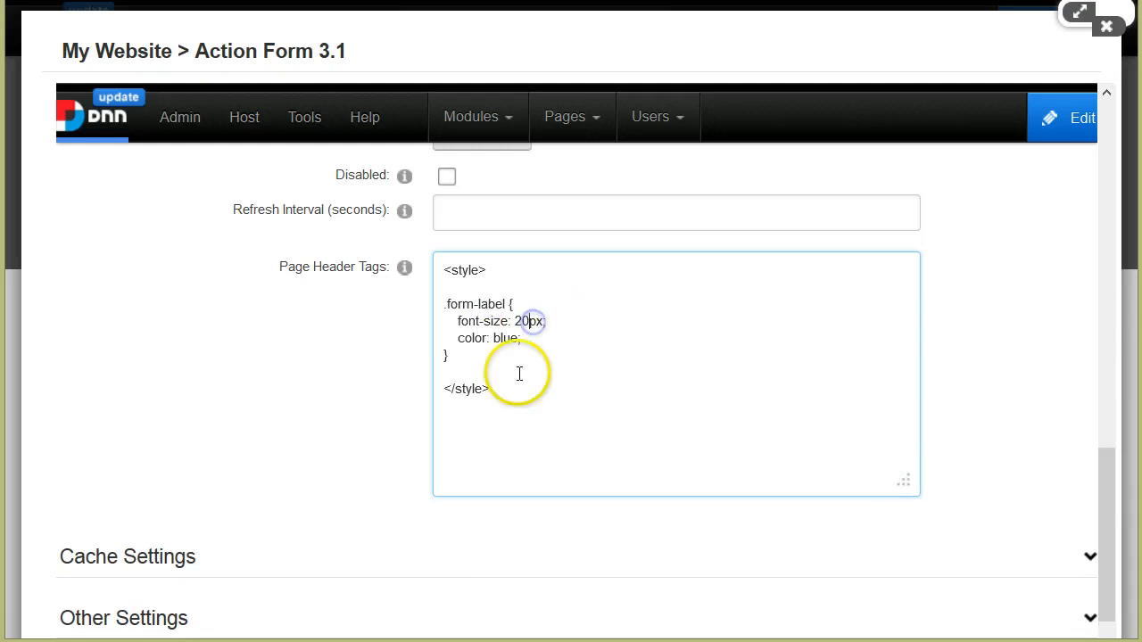
{"action": "left_click_drag", "start_coordinate": [487, 270], "coordinate": [440, 270]}
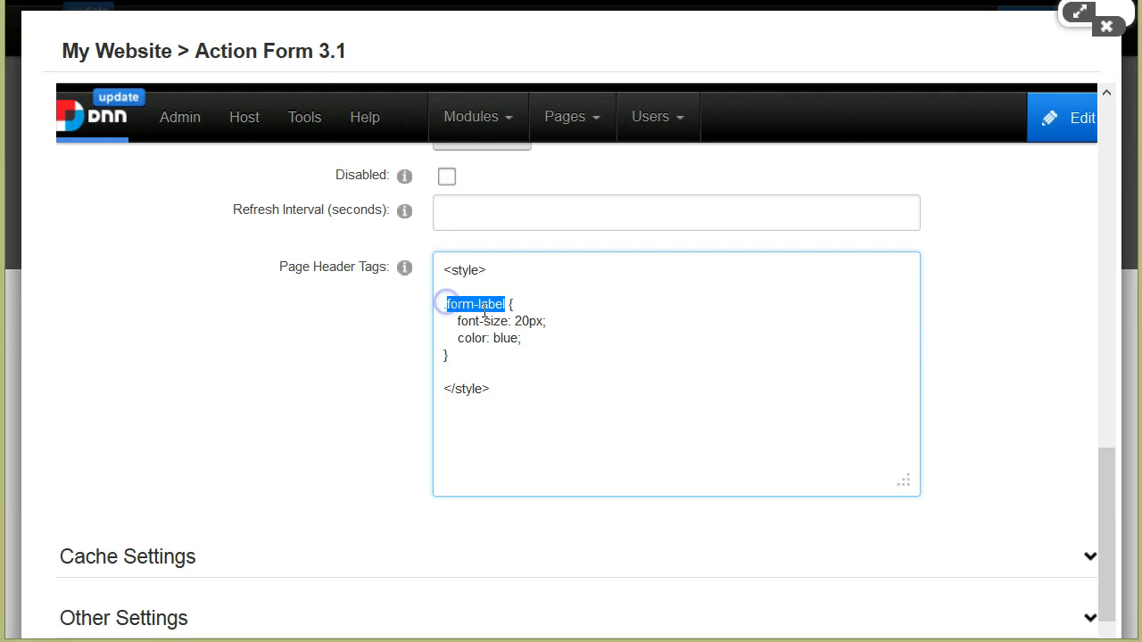
{"action": "left_click", "coordinate": [444, 306]}
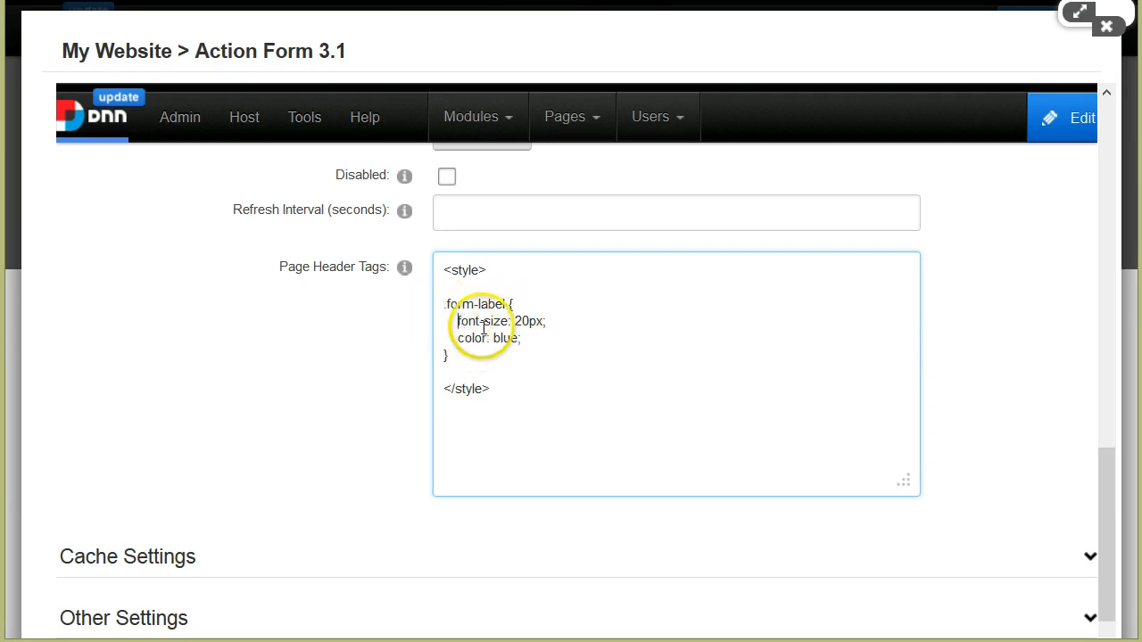
{"action": "left_click", "coordinate": [572, 326]}
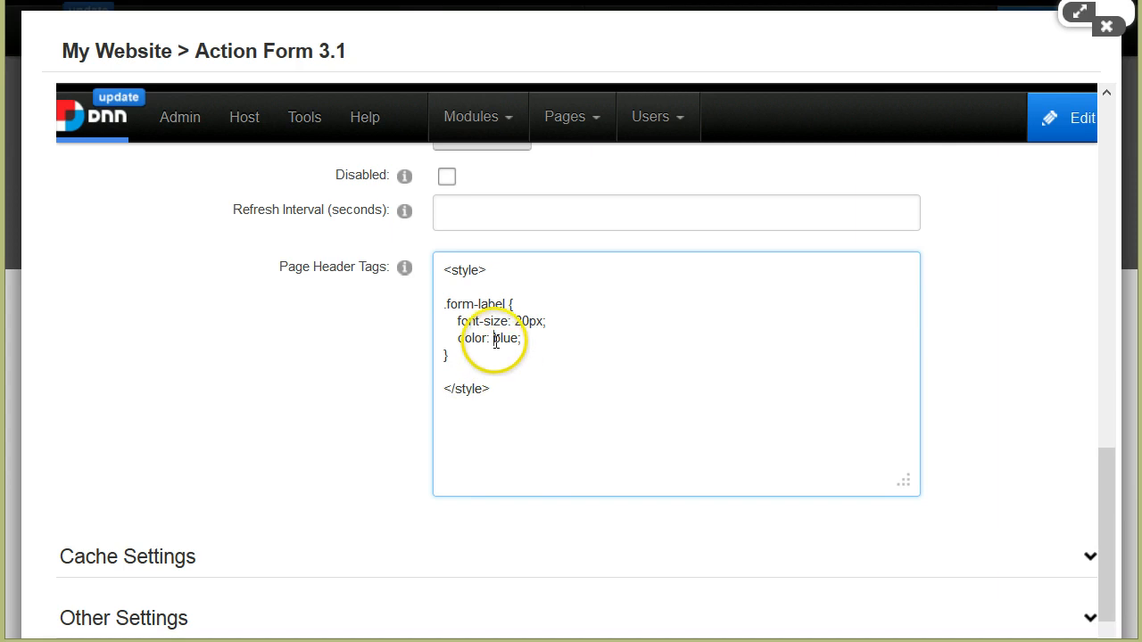
{"action": "type", "text": "dark"}
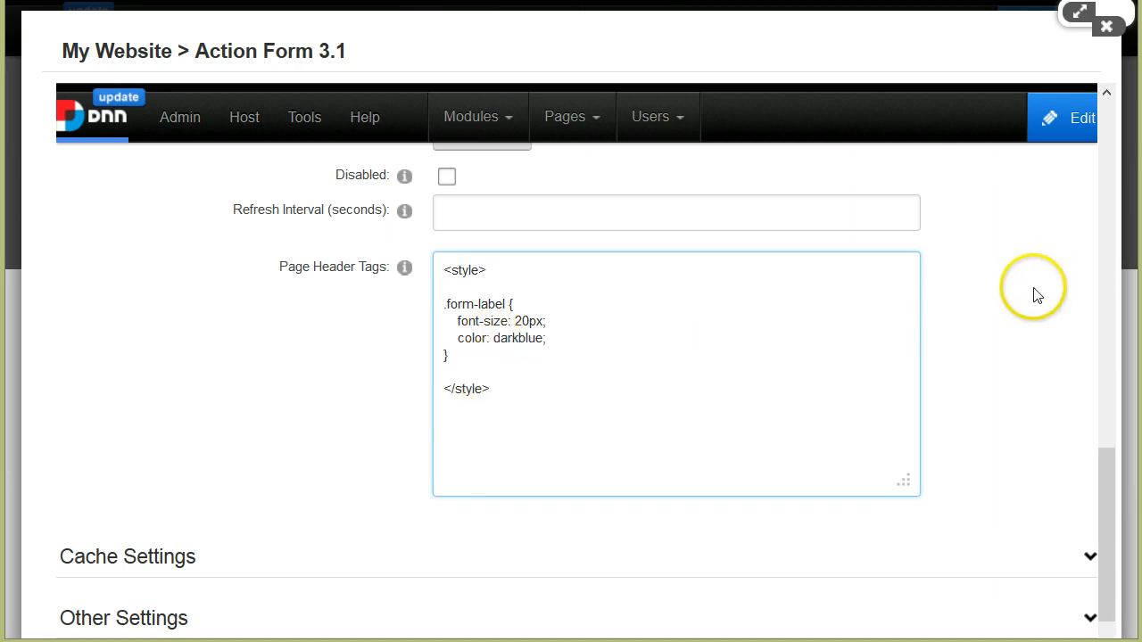
{"action": "scroll", "coordinate": [1026, 312], "scroll_direction": "down", "scroll_amount": 3}
Update the page and enter a name in First Name on the reloaded form
{"action": "left_click", "coordinate": [143, 560]}
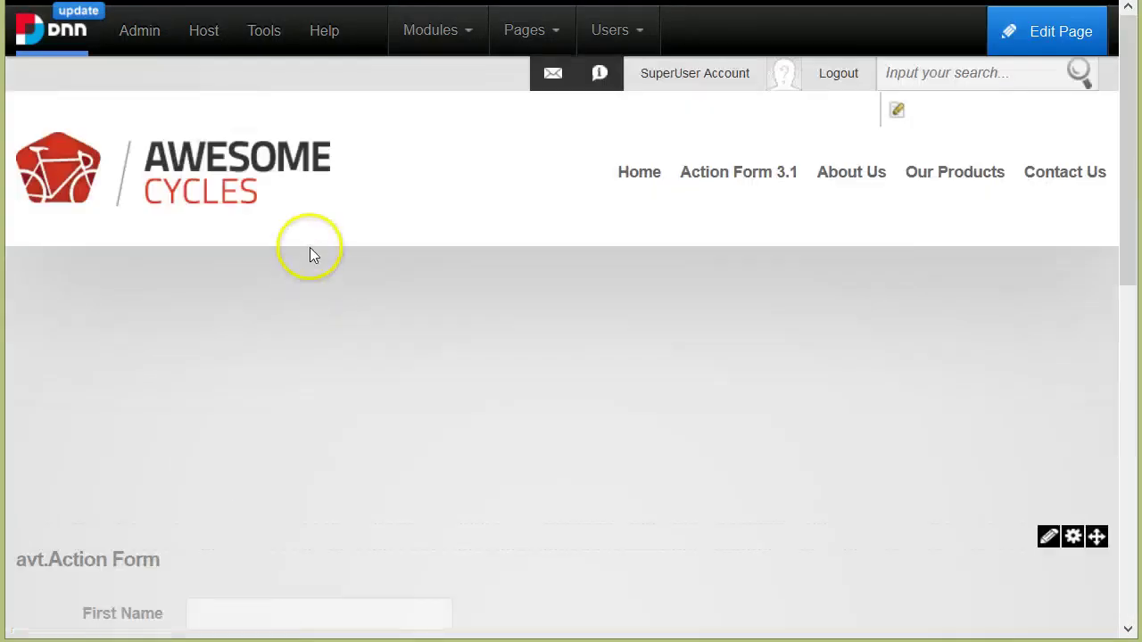
{"action": "scroll", "coordinate": [295, 268], "scroll_direction": "down", "scroll_amount": 5}
{"action": "scroll", "coordinate": [276, 214], "scroll_direction": "down", "scroll_amount": 3}
{"action": "scroll", "coordinate": [238, 190], "scroll_direction": "up", "scroll_amount": 2}
{"action": "left_click", "coordinate": [228, 248]}
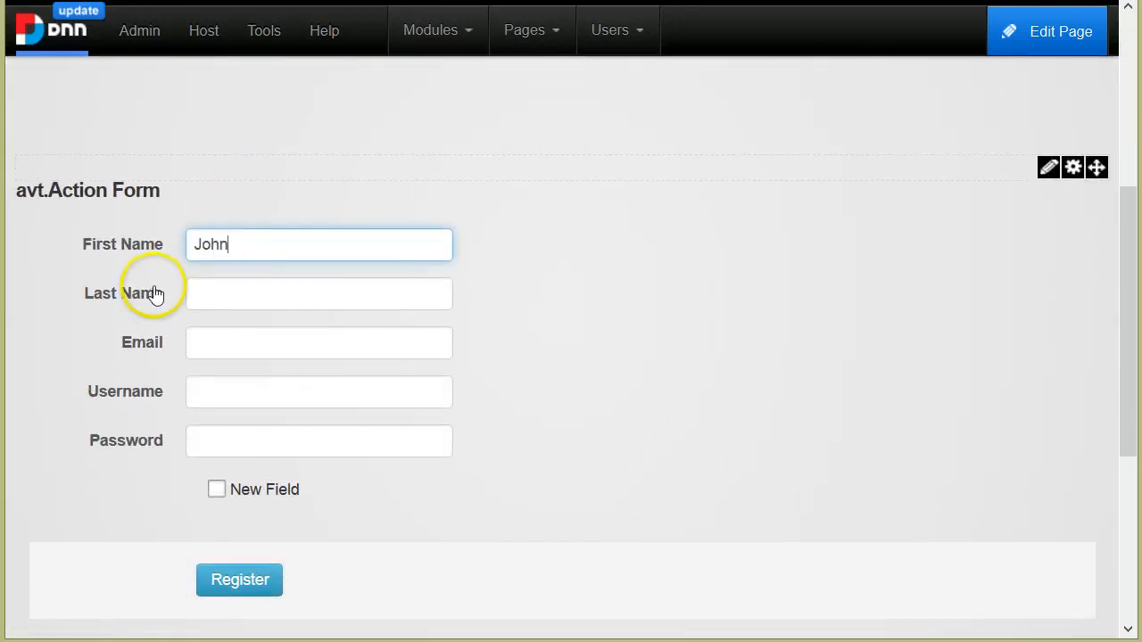
Reopen Page Appearance and recheck the .form-label darkblue rule in Page Header Tags
{"action": "left_click", "coordinate": [1057, 31]}
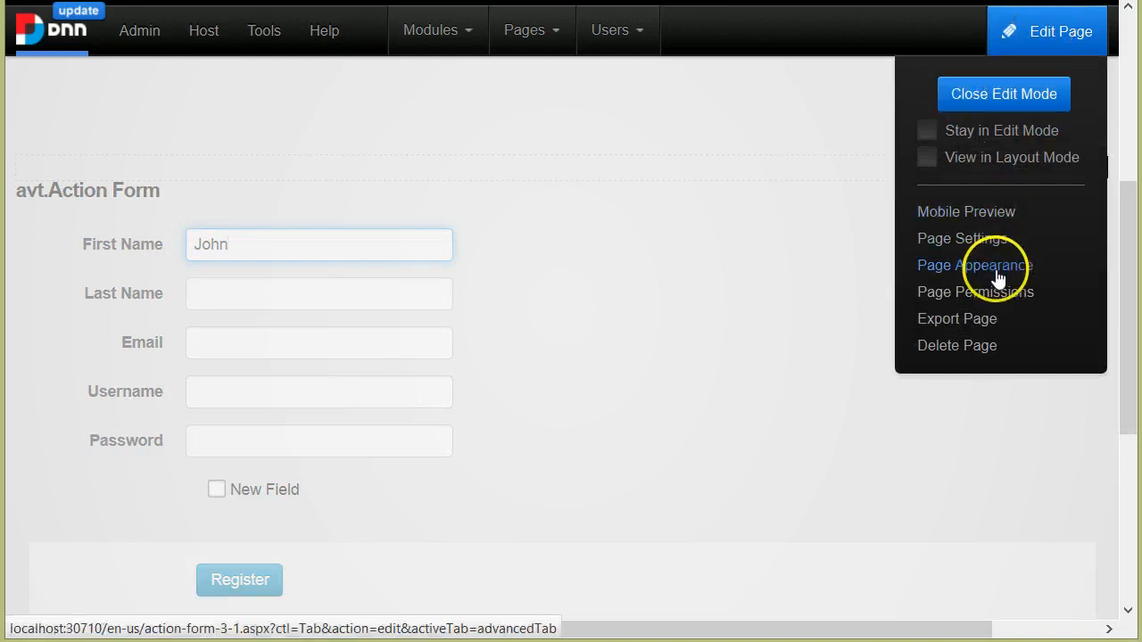
{"action": "left_click", "coordinate": [998, 272]}
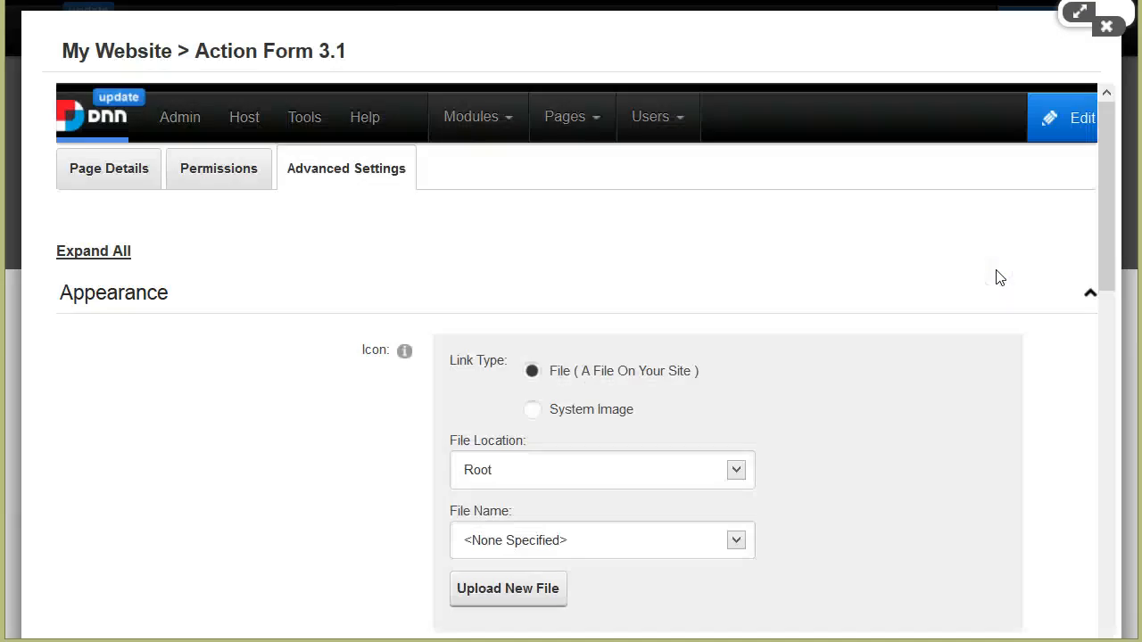
{"action": "scroll", "coordinate": [968, 329], "scroll_direction": "down", "scroll_amount": 3}
{"action": "scroll", "coordinate": [909, 335], "scroll_direction": "down", "scroll_amount": 8}
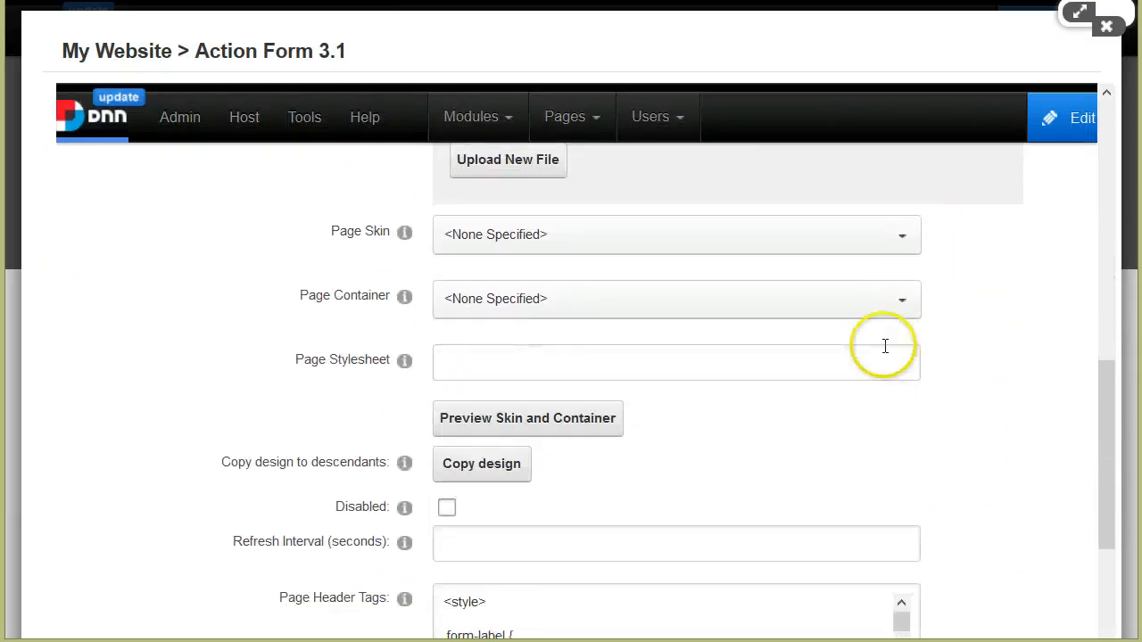
{"action": "scroll", "coordinate": [880, 385], "scroll_direction": "down", "scroll_amount": 3}
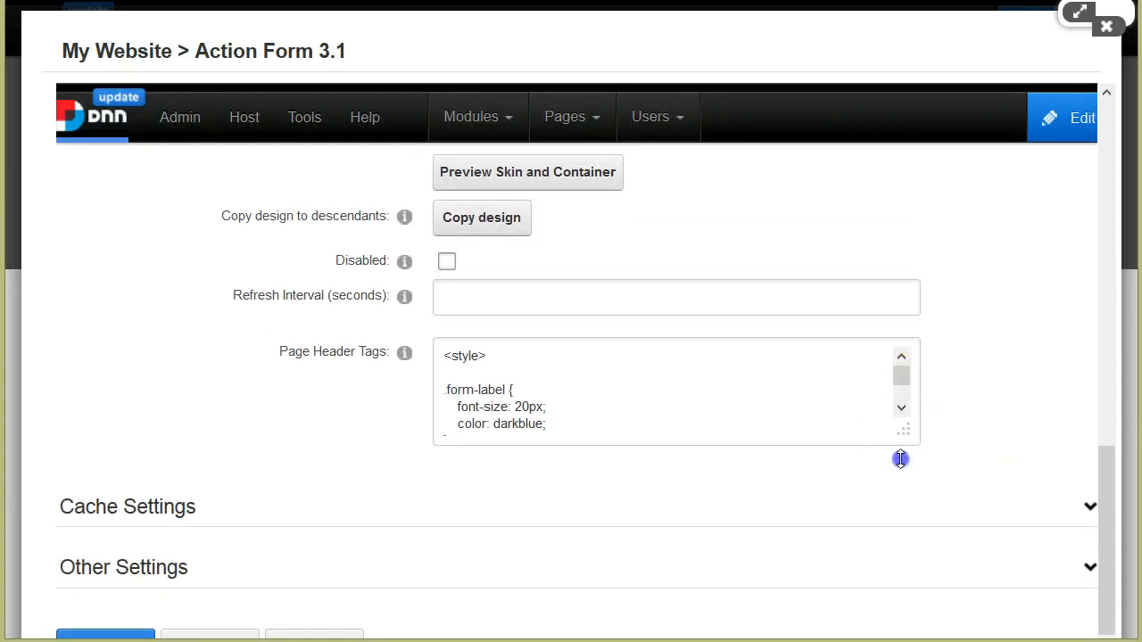
{"action": "left_click_drag", "start_coordinate": [901, 507], "coordinate": [905, 526]}
{"action": "left_click_drag", "start_coordinate": [616, 488], "coordinate": [426, 380]}
{"action": "left_click", "coordinate": [507, 425]}
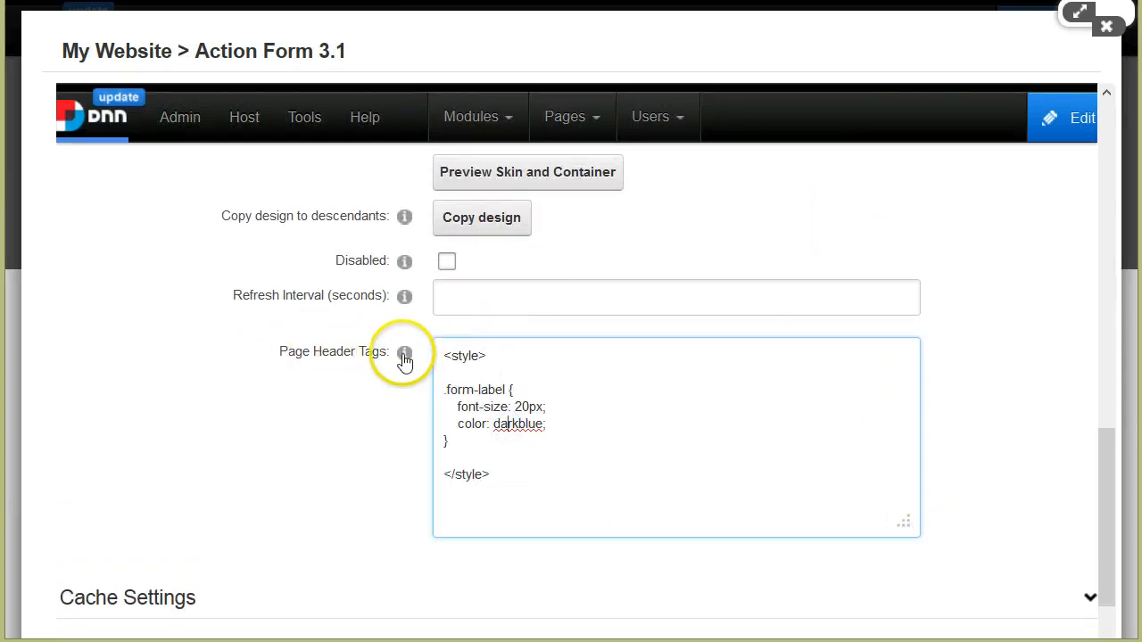
View the page source in Firefox and locate the .form-label font-size and colour declarations
{"action": "left_click", "coordinate": [1109, 30]}
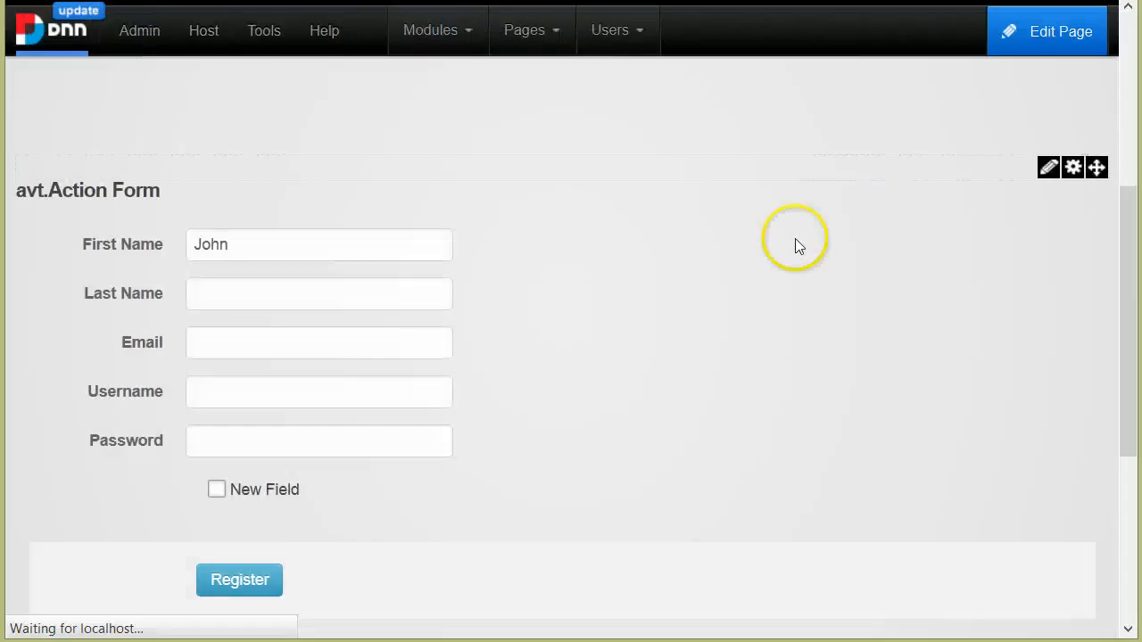
{"action": "key", "text": "ctrl+u"}
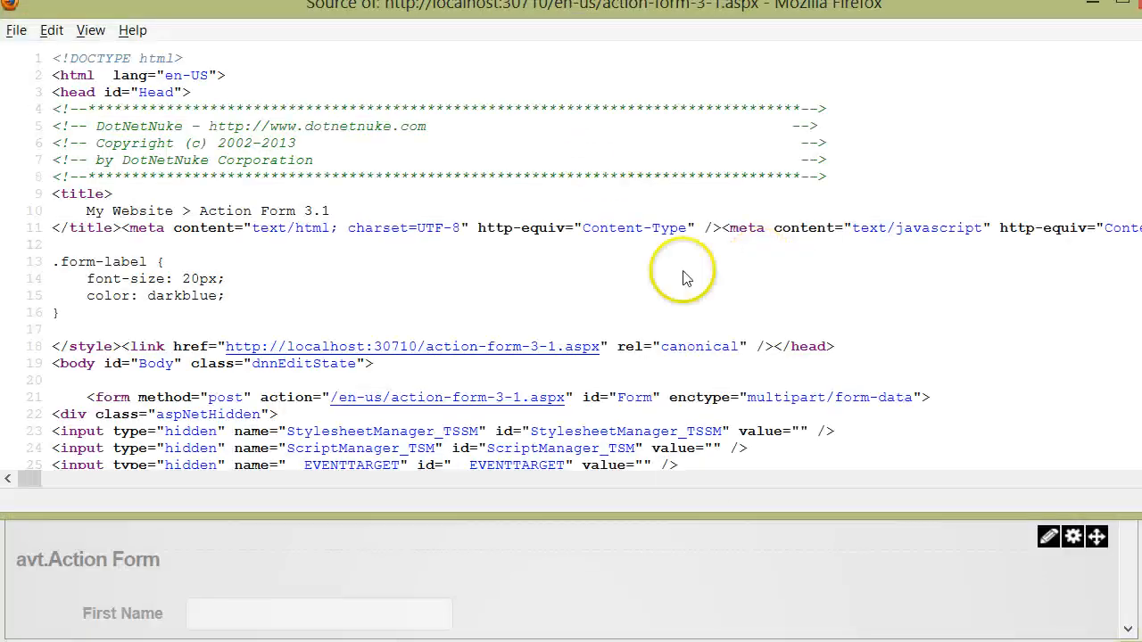
{"action": "left_click_drag", "start_coordinate": [699, 516], "coordinate": [685, 614]}
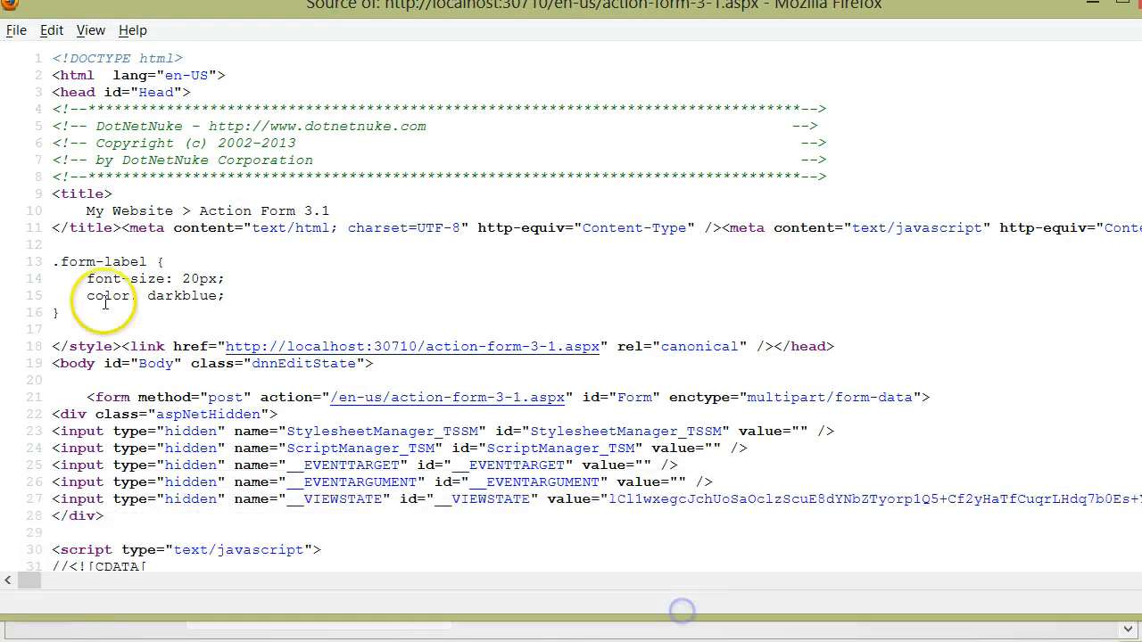
{"action": "left_click_drag", "start_coordinate": [75, 314], "coordinate": [33, 266]}
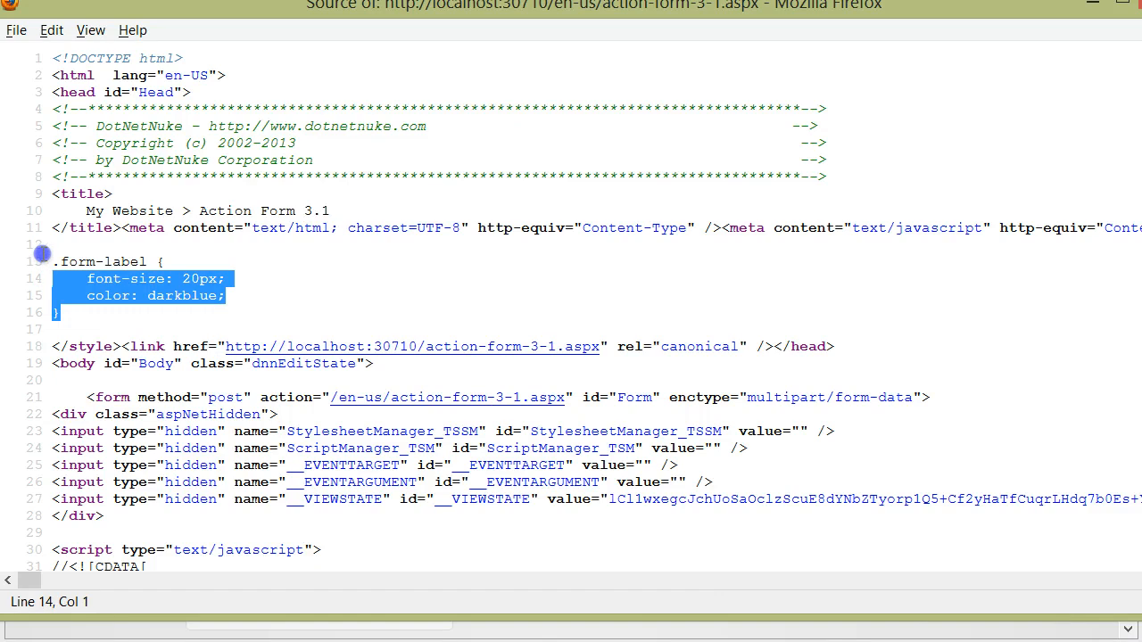
{"action": "scroll", "coordinate": [54, 294], "scroll_direction": "down", "scroll_amount": 2}
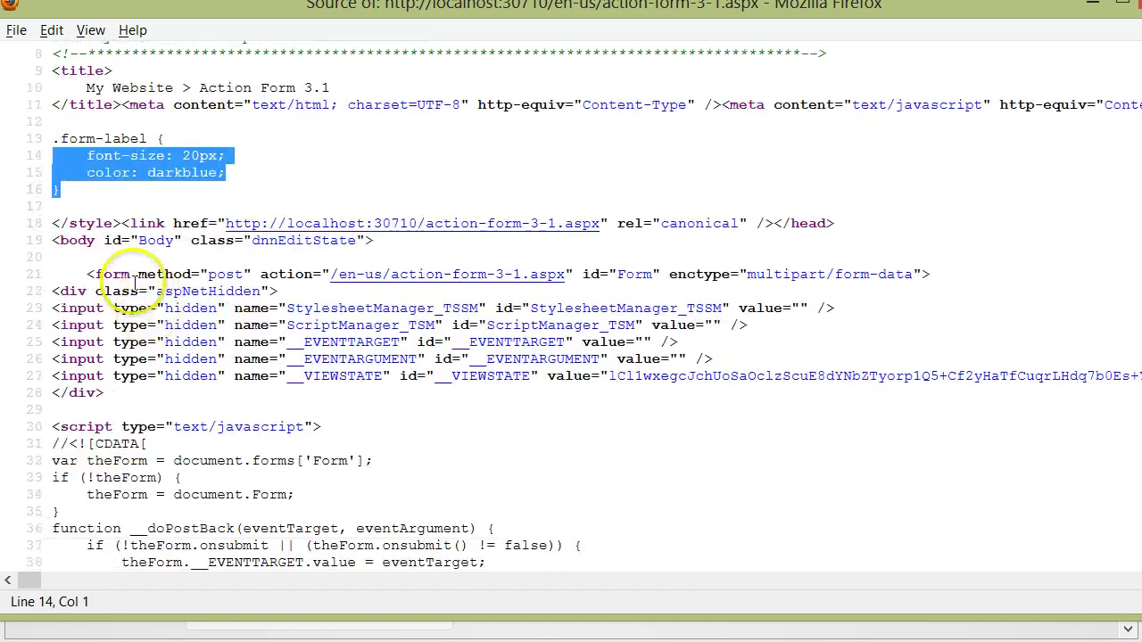
{"action": "left_click", "coordinate": [110, 221]}
{"action": "scroll", "coordinate": [339, 294], "scroll_direction": "up", "scroll_amount": 3}
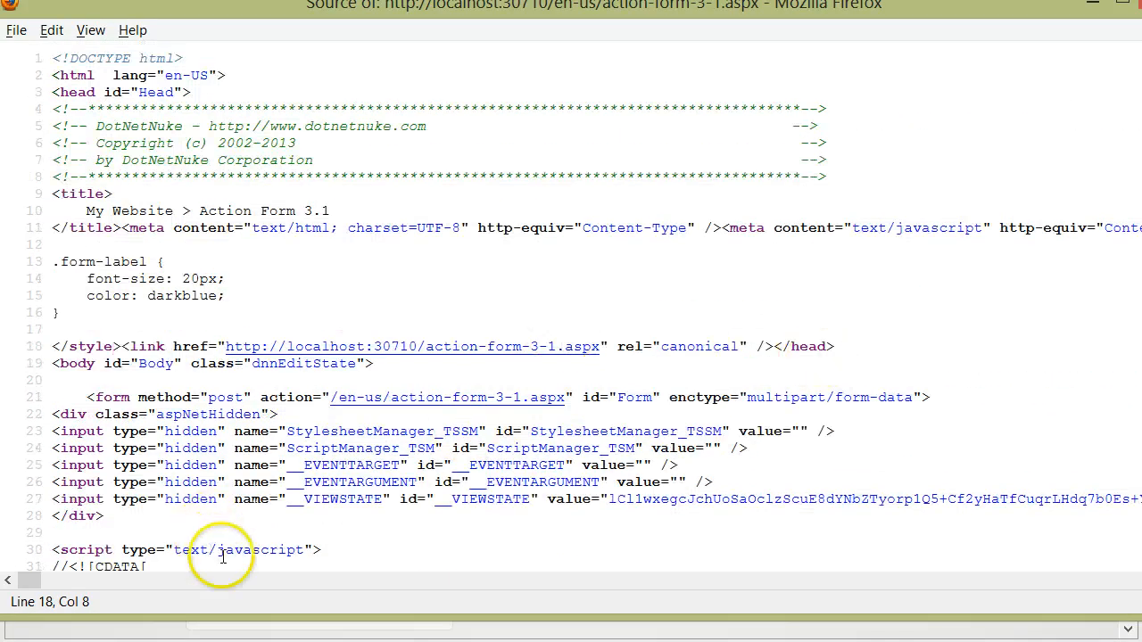
{"action": "left_click_drag", "start_coordinate": [26, 581], "coordinate": [481, 591]}
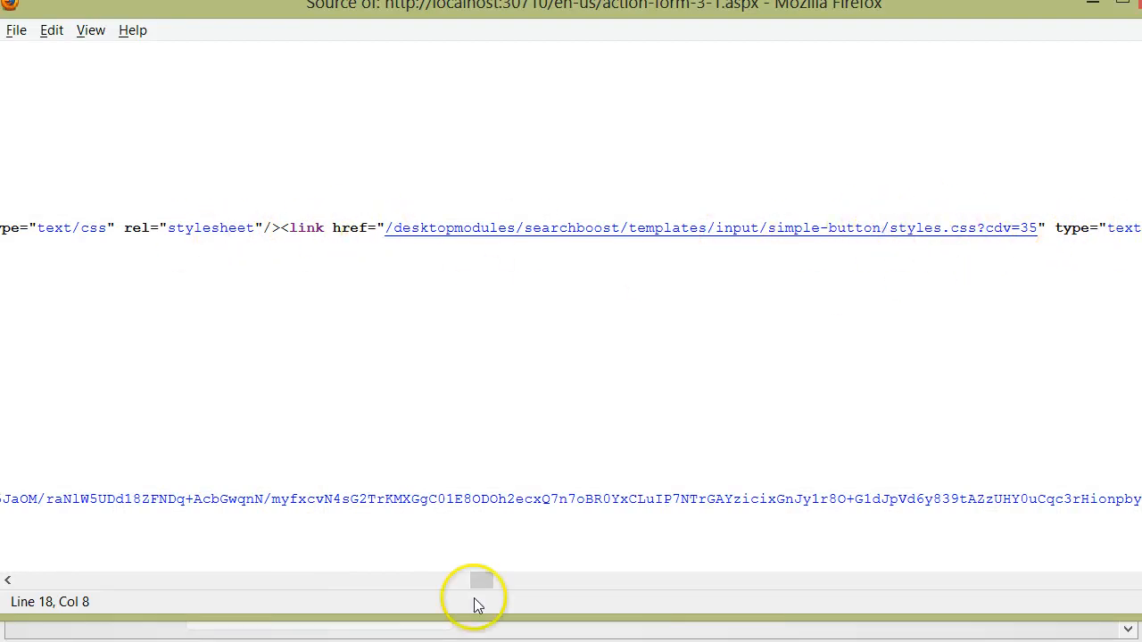
{"action": "left_click_drag", "start_coordinate": [481, 582], "coordinate": [30, 581]}
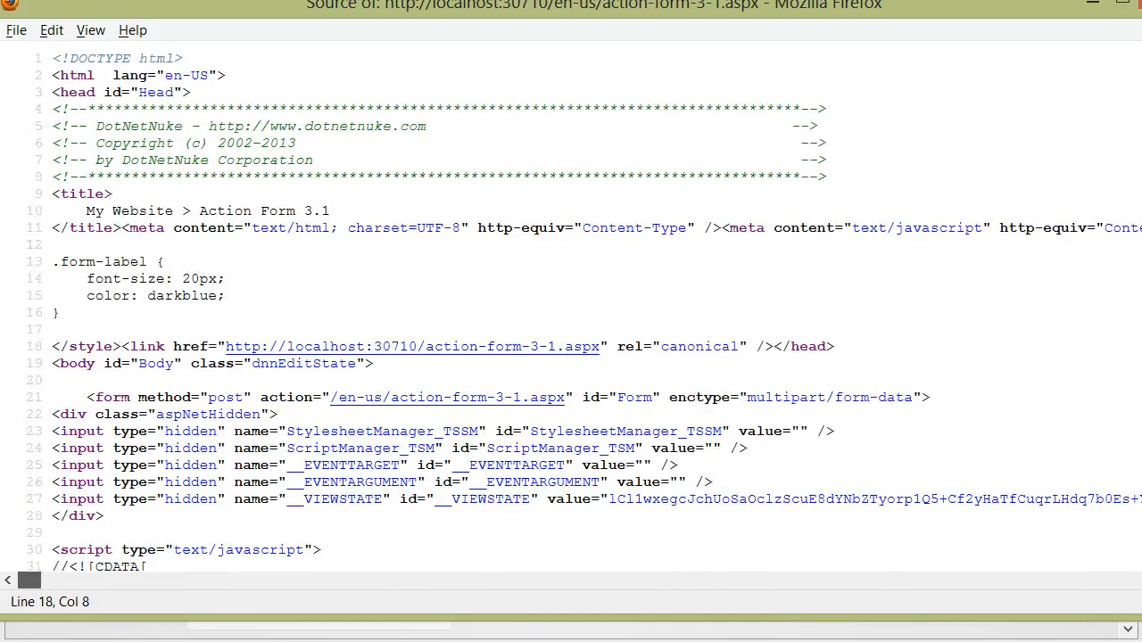
Confirm the .form-label rule (20px, darkblue) sits in the head, then close the source view
{"action": "left_click", "coordinate": [149, 261]}
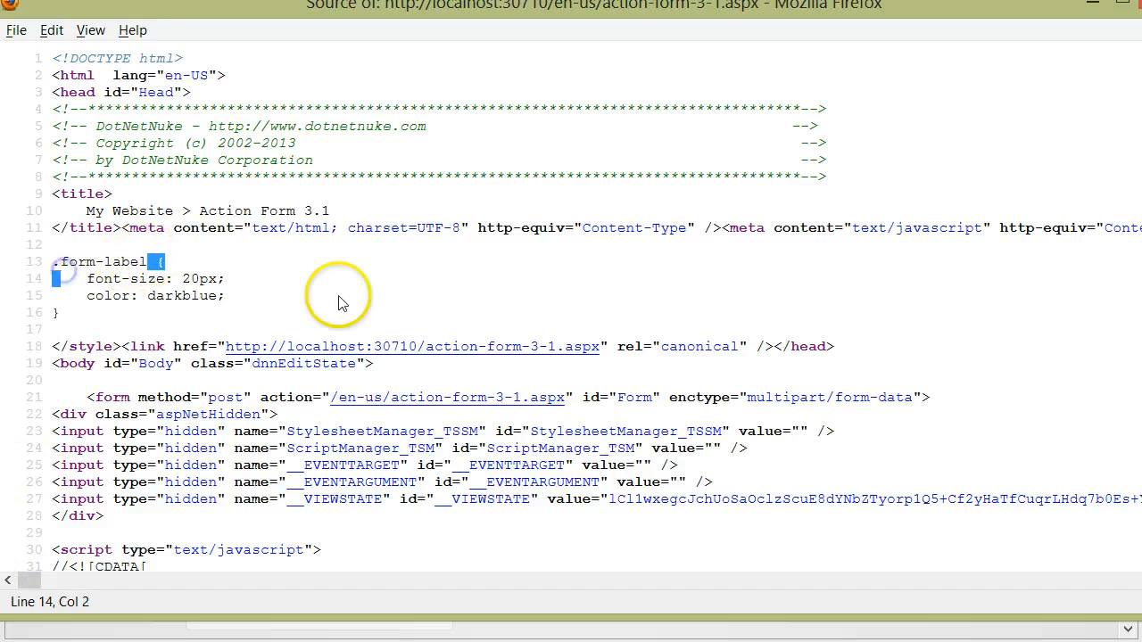
{"action": "left_click", "coordinate": [142, 295]}
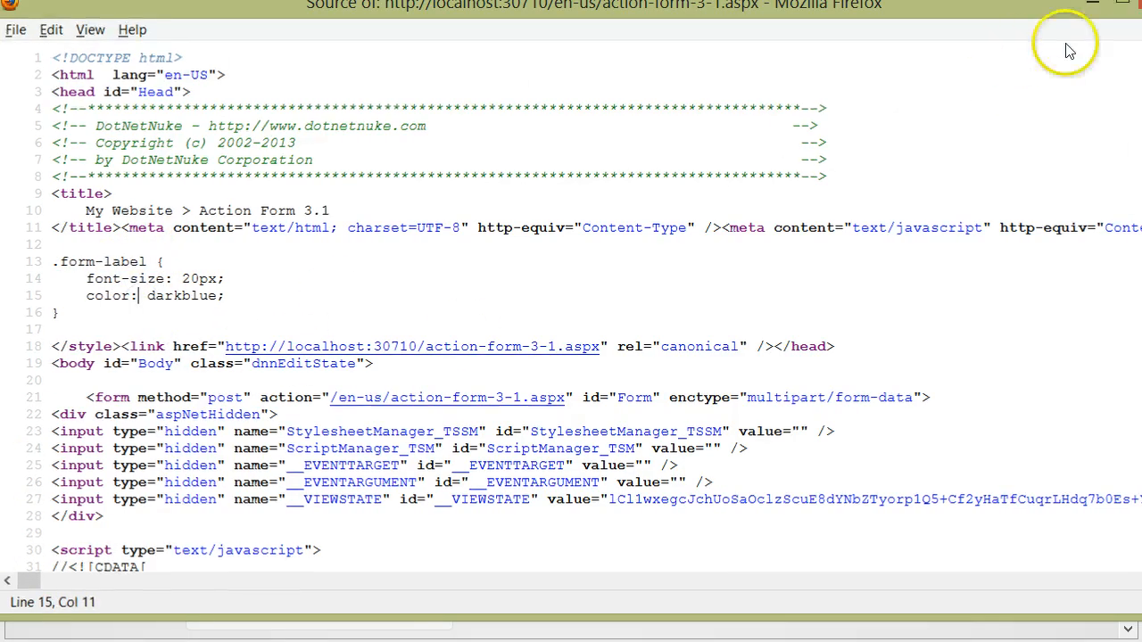
{"action": "left_click", "coordinate": [1093, 5]}
{"action": "left_click", "coordinate": [1061, 31]}
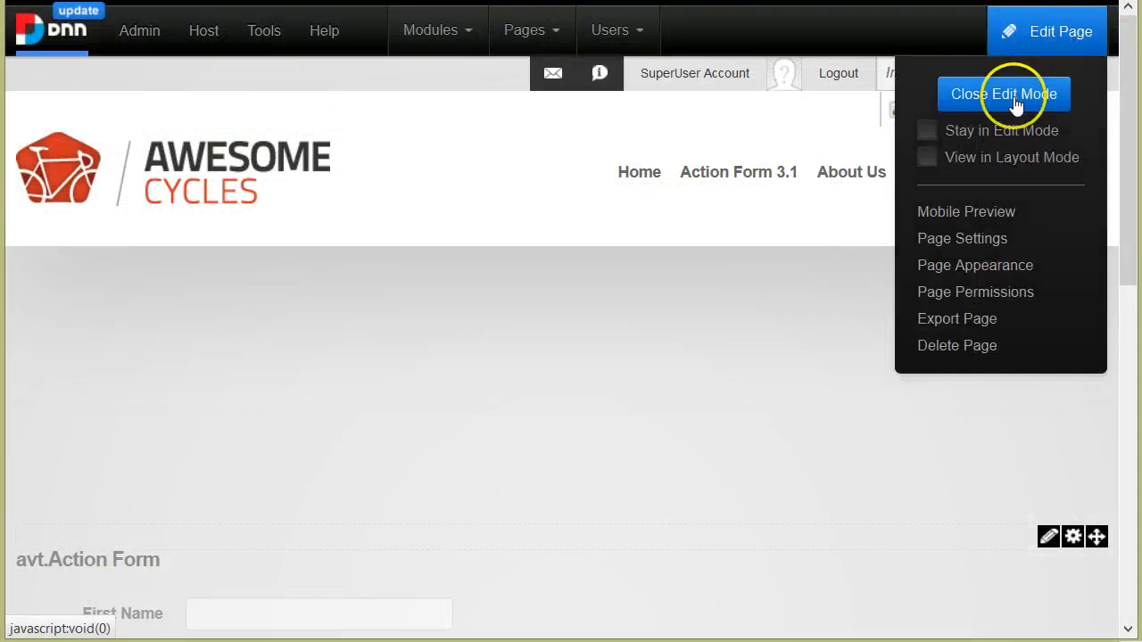
Mark both font-size 20px and color darkblue !important in the header .form-label rule and update the page
{"action": "left_click", "coordinate": [1019, 276]}
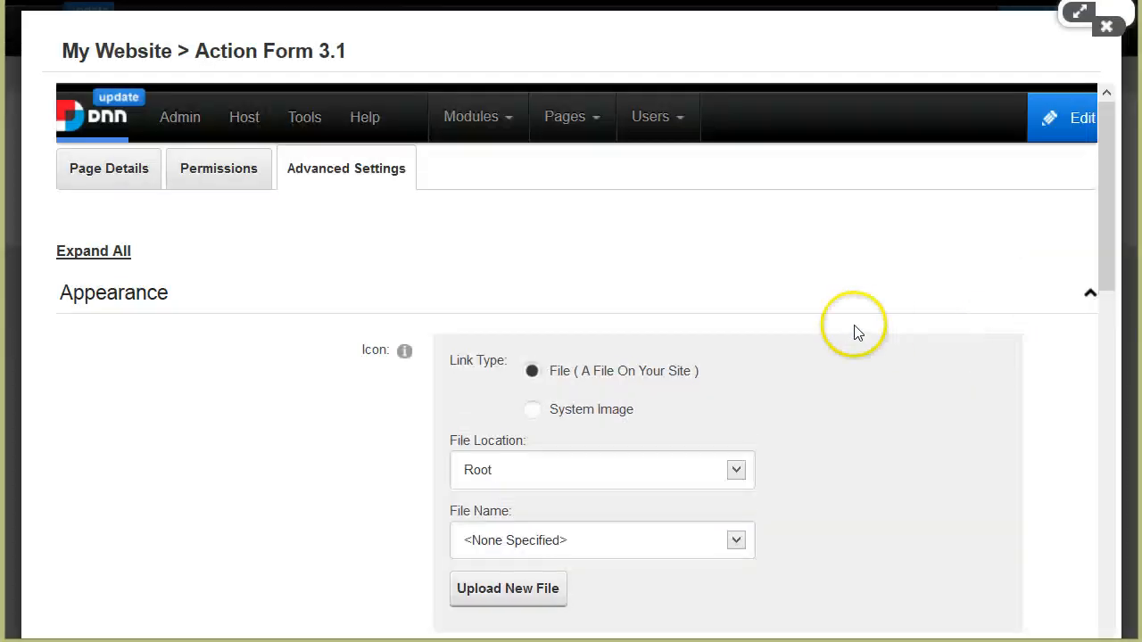
{"action": "scroll", "coordinate": [562, 390], "scroll_direction": "down", "scroll_amount": 5}
{"action": "scroll", "coordinate": [562, 389], "scroll_direction": "down", "scroll_amount": 5}
{"action": "scroll", "coordinate": [562, 390], "scroll_direction": "down", "scroll_amount": 3}
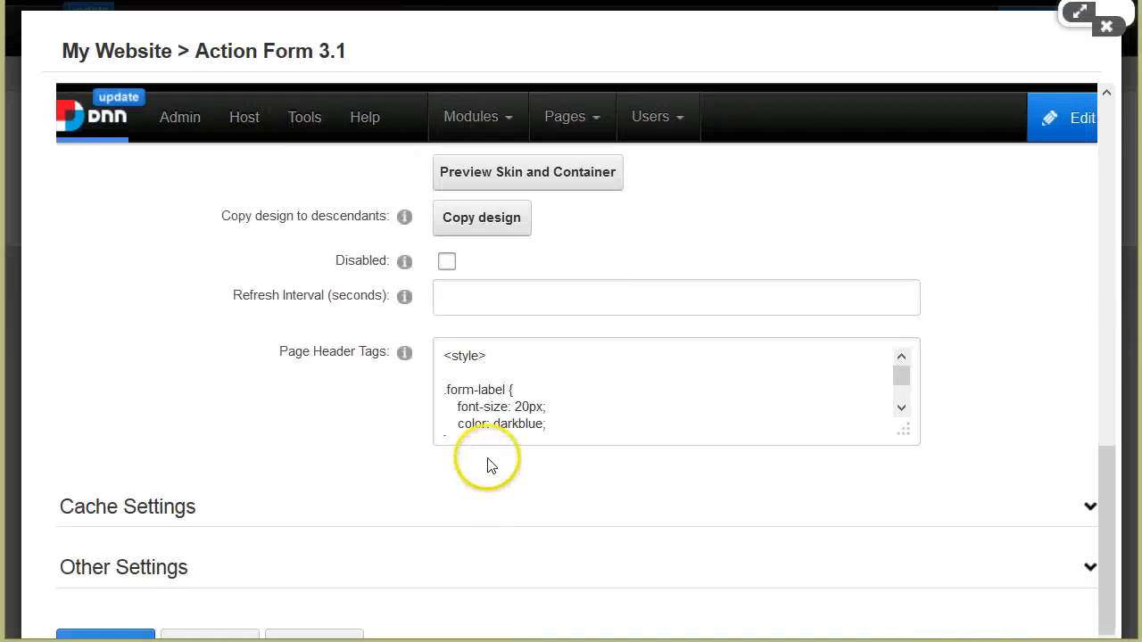
{"action": "left_click", "coordinate": [542, 408]}
{"action": "type", "text": "!important"}
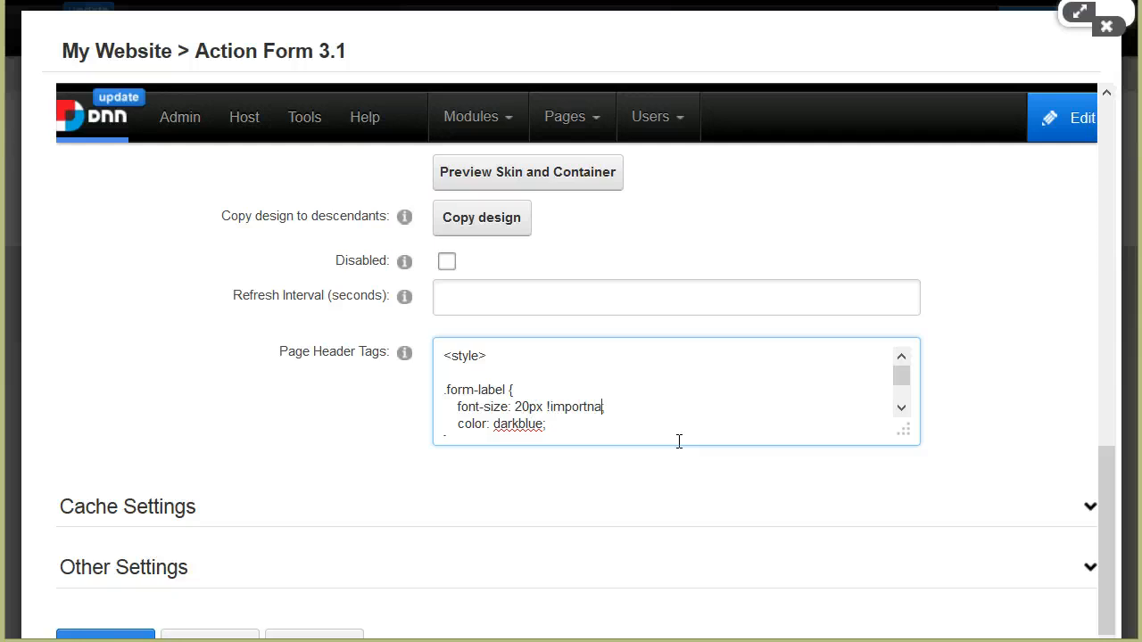
{"action": "left_click", "coordinate": [609, 409]}
{"action": "type", "text": ";"}
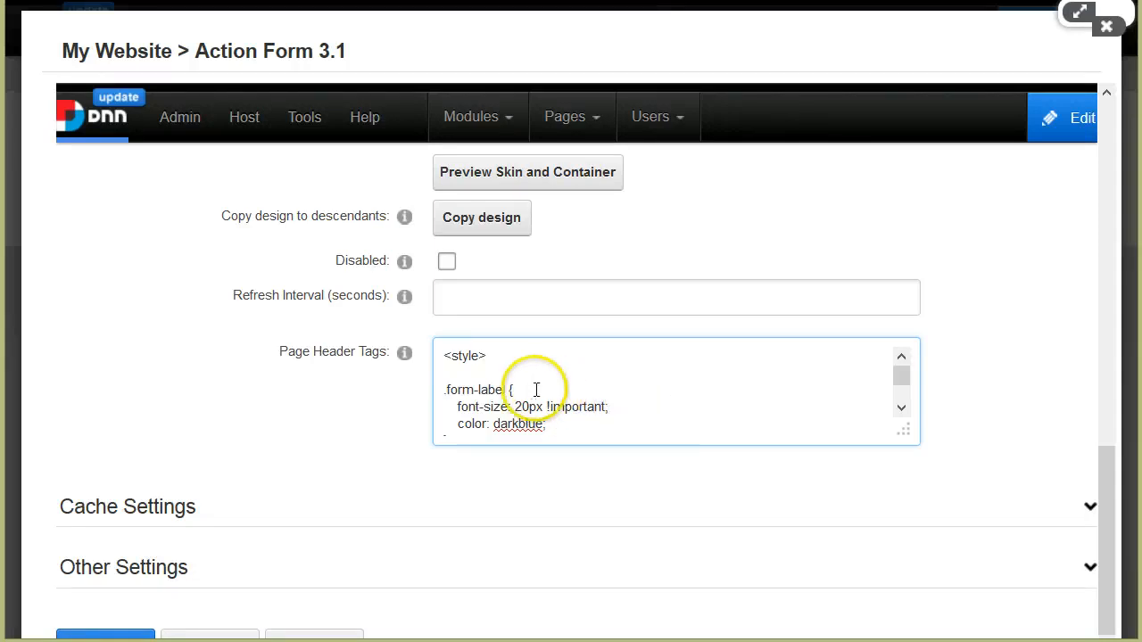
{"action": "double_click", "coordinate": [562, 407]}
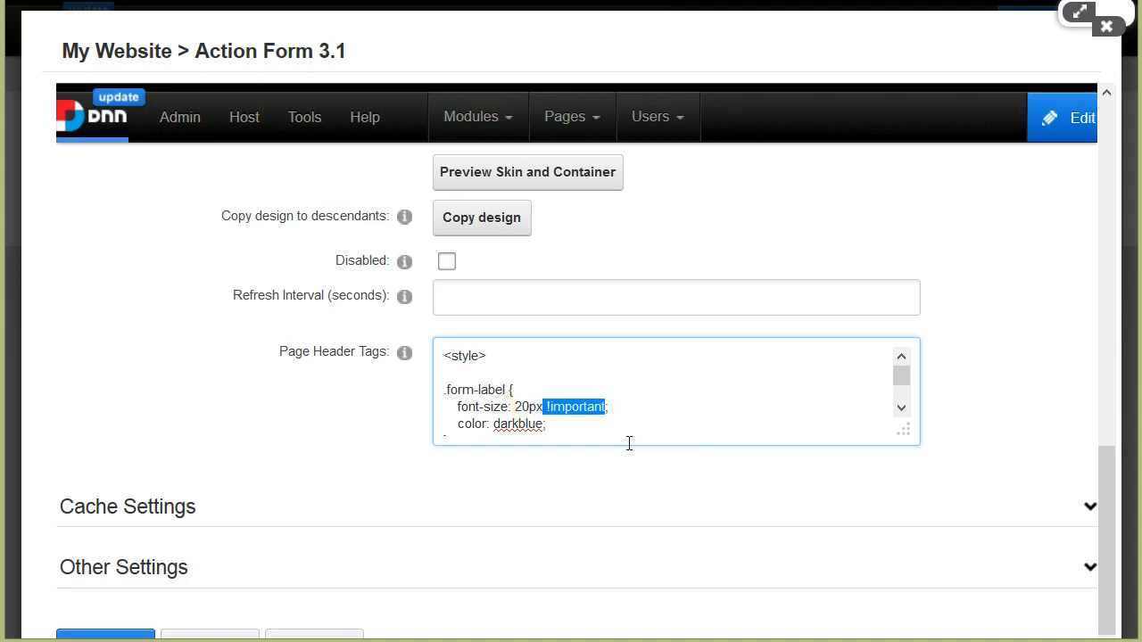
{"action": "scroll", "coordinate": [687, 357], "scroll_direction": "down", "scroll_amount": 3}
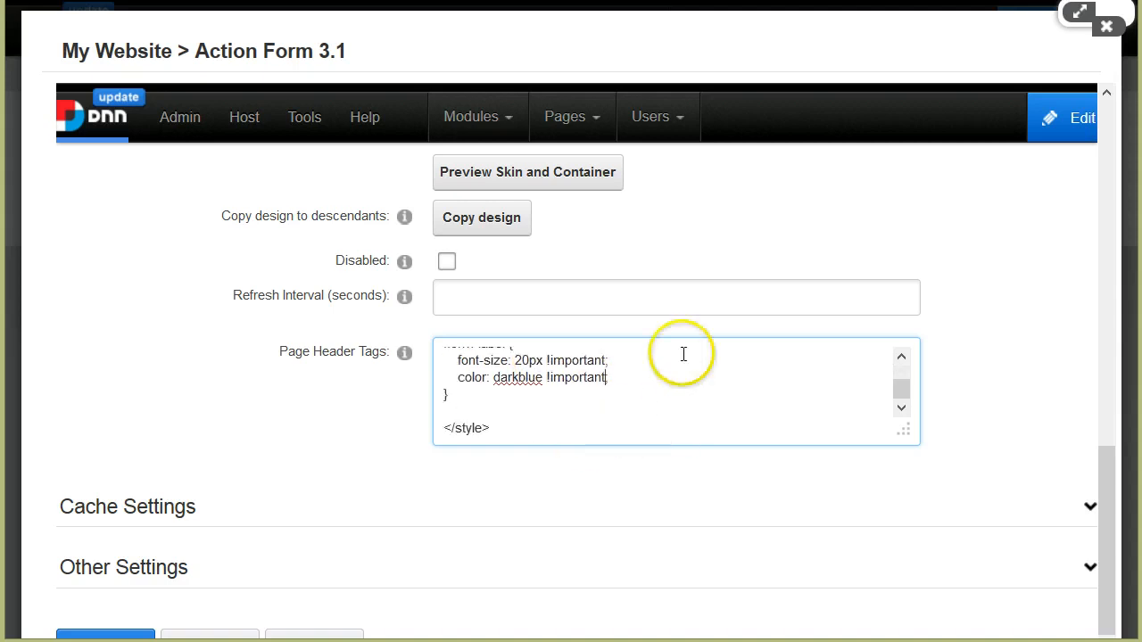
{"action": "scroll", "coordinate": [111, 603], "scroll_direction": "down", "scroll_amount": 2}
{"action": "left_click", "coordinate": [105, 581]}
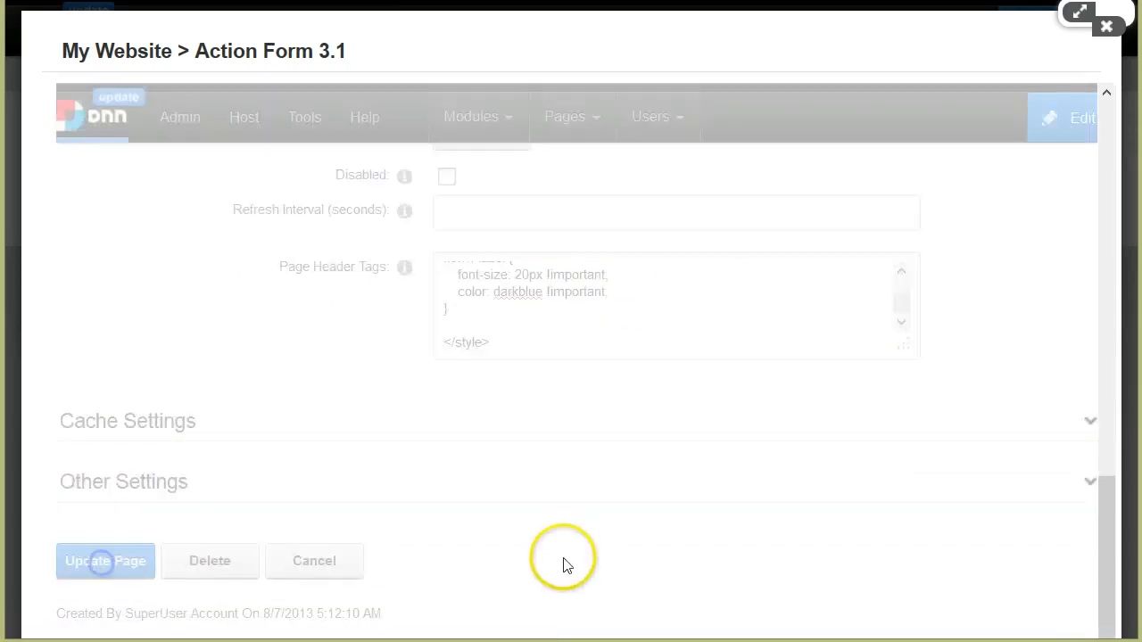
{"action": "scroll", "coordinate": [428, 518], "scroll_direction": "down", "scroll_amount": 3}
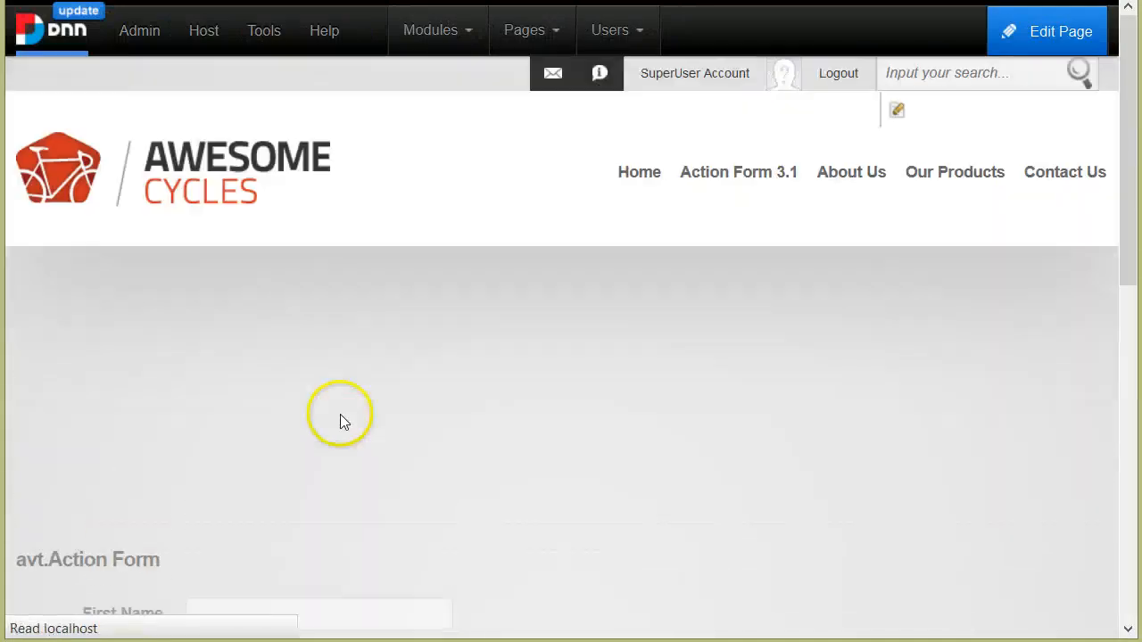
{"action": "scroll", "coordinate": [303, 415], "scroll_direction": "down", "scroll_amount": 3}
Fill the form with John, Doe and email, showing large dark-blue text in the name fields
{"action": "left_click", "coordinate": [260, 368]}
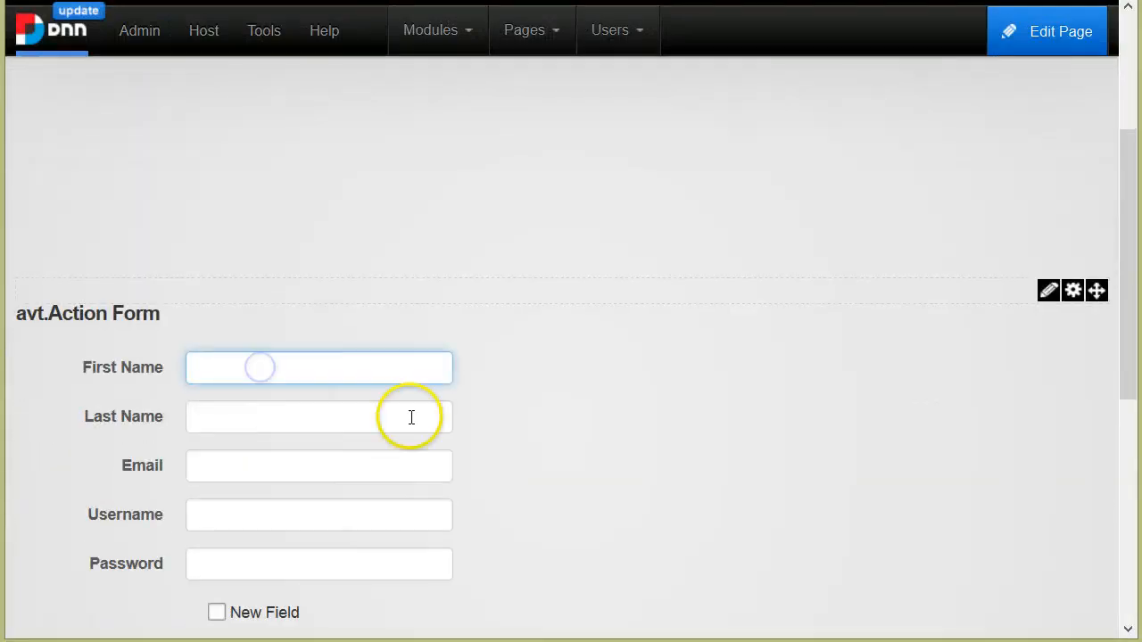
{"action": "type", "text": "John"}
{"action": "left_click", "coordinate": [259, 416]}
{"action": "type", "text": "Doe"}
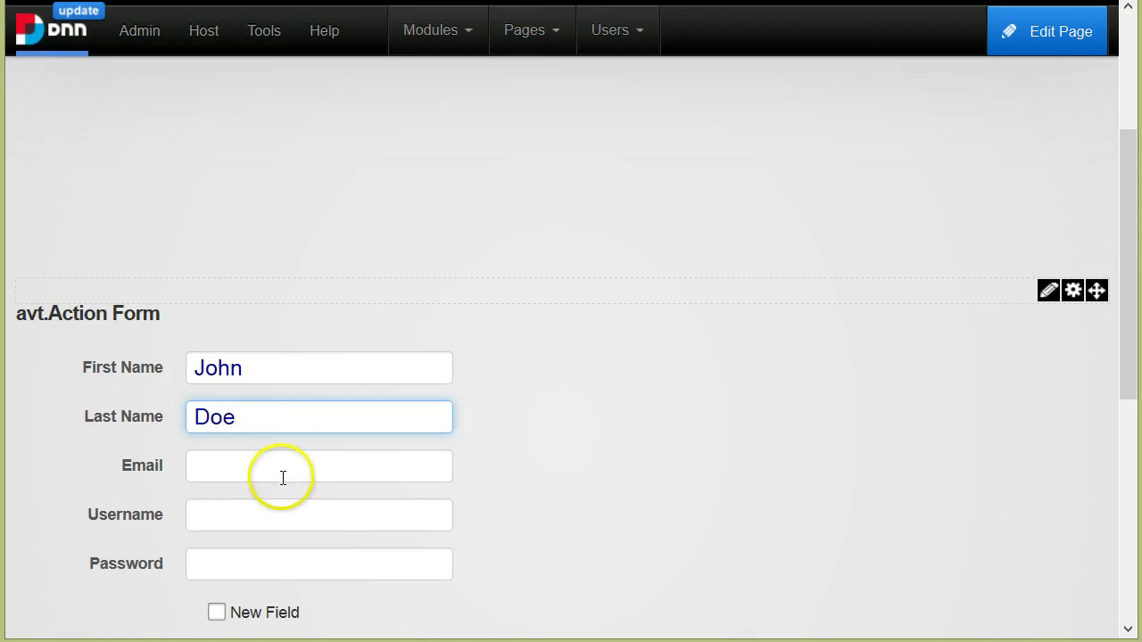
{"action": "left_click", "coordinate": [286, 471]}
{"action": "type", "text": "email"}
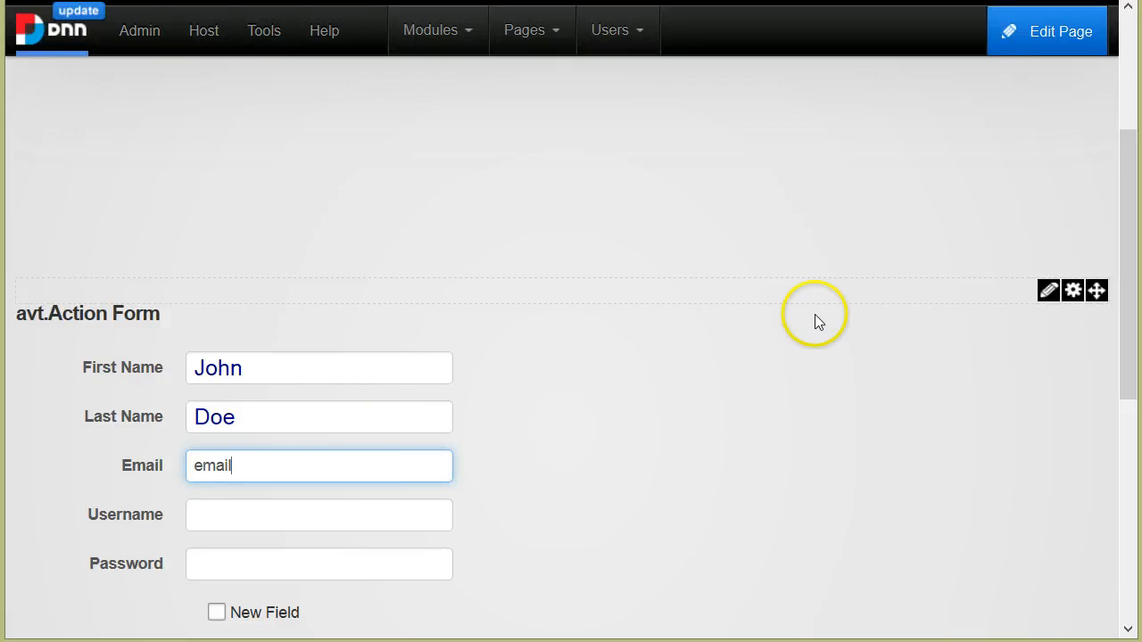
{"action": "scroll", "coordinate": [223, 348], "scroll_direction": "down", "scroll_amount": 3}
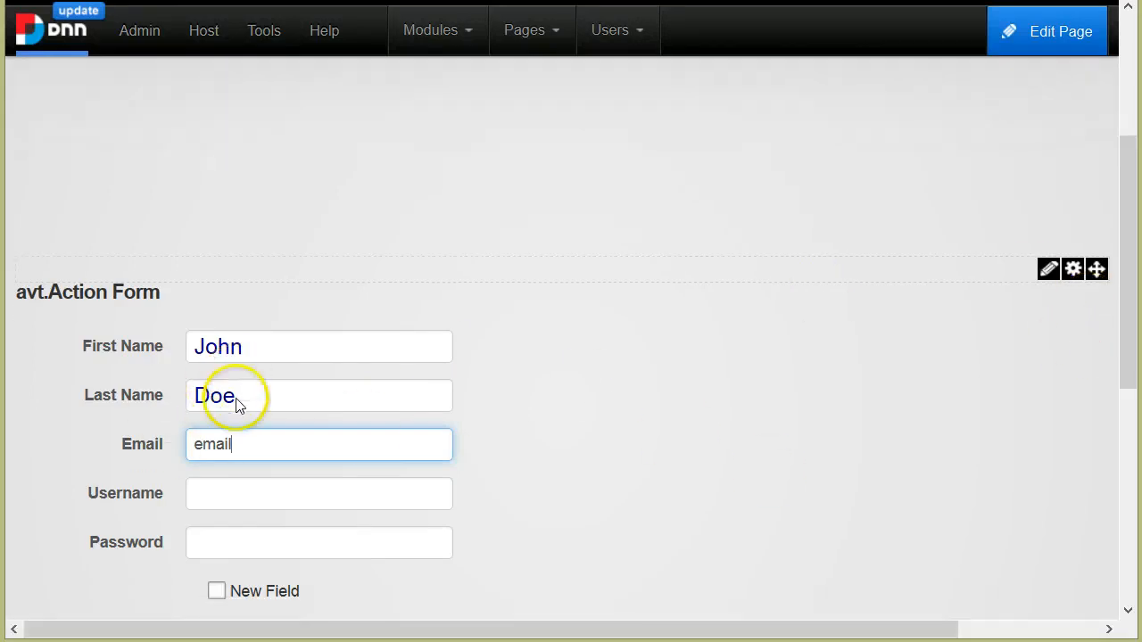
{"action": "left_click", "coordinate": [1070, 45]}
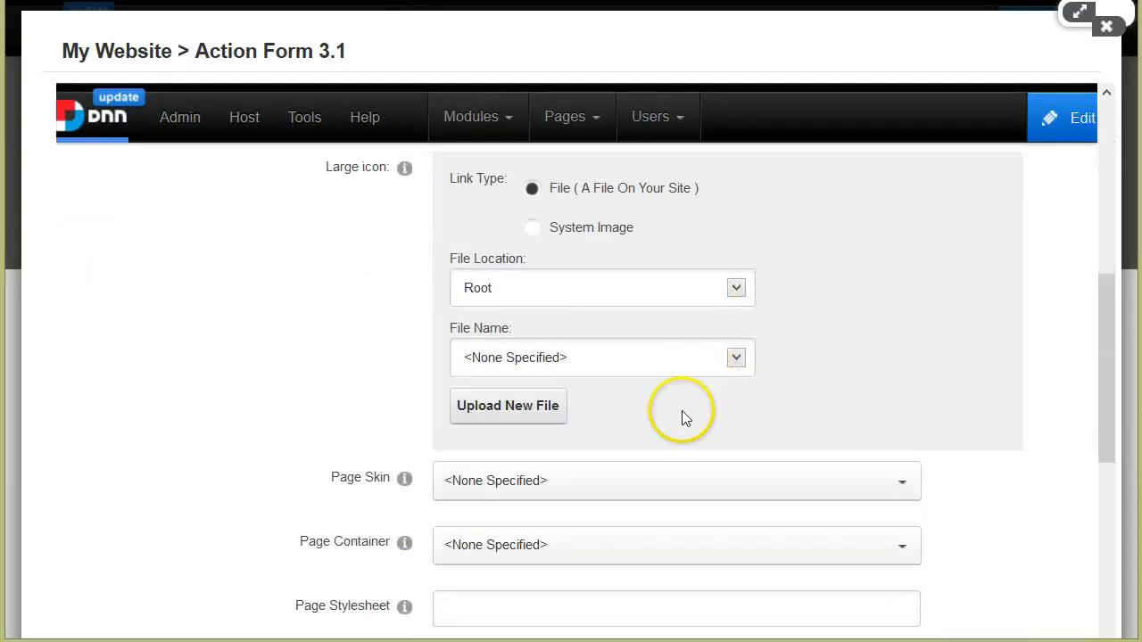
{"action": "scroll", "coordinate": [678, 426], "scroll_direction": "down", "scroll_amount": 5}
{"action": "scroll", "coordinate": [678, 446], "scroll_direction": "down", "scroll_amount": 5}
Change the header .form-label rule to font-size 8px and colour yellow and update the page
{"action": "left_click", "coordinate": [615, 331]}
{"action": "scroll", "coordinate": [616, 331], "scroll_direction": "down", "scroll_amount": 2}
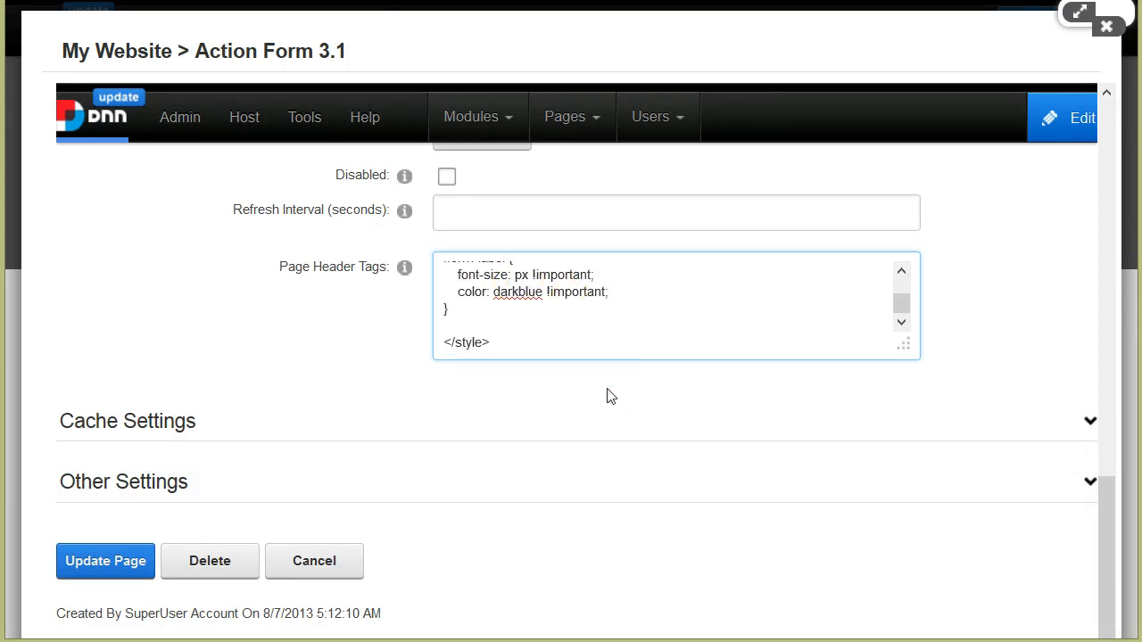
{"action": "double_click", "coordinate": [518, 292]}
{"action": "type", "text": "yellow"}
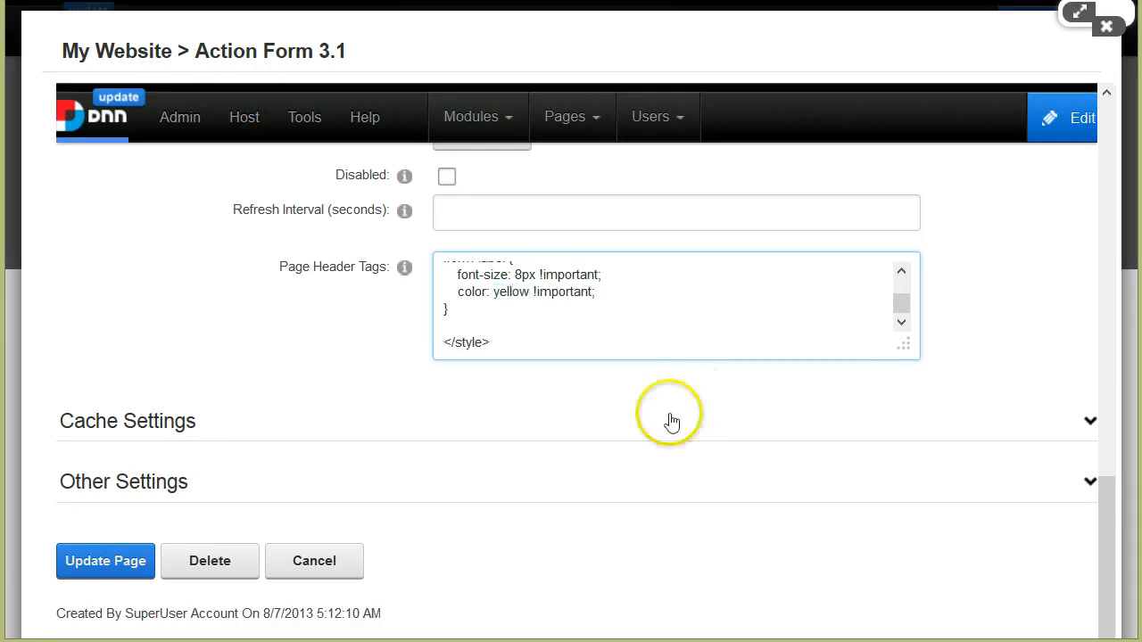
{"action": "left_click", "coordinate": [105, 561]}
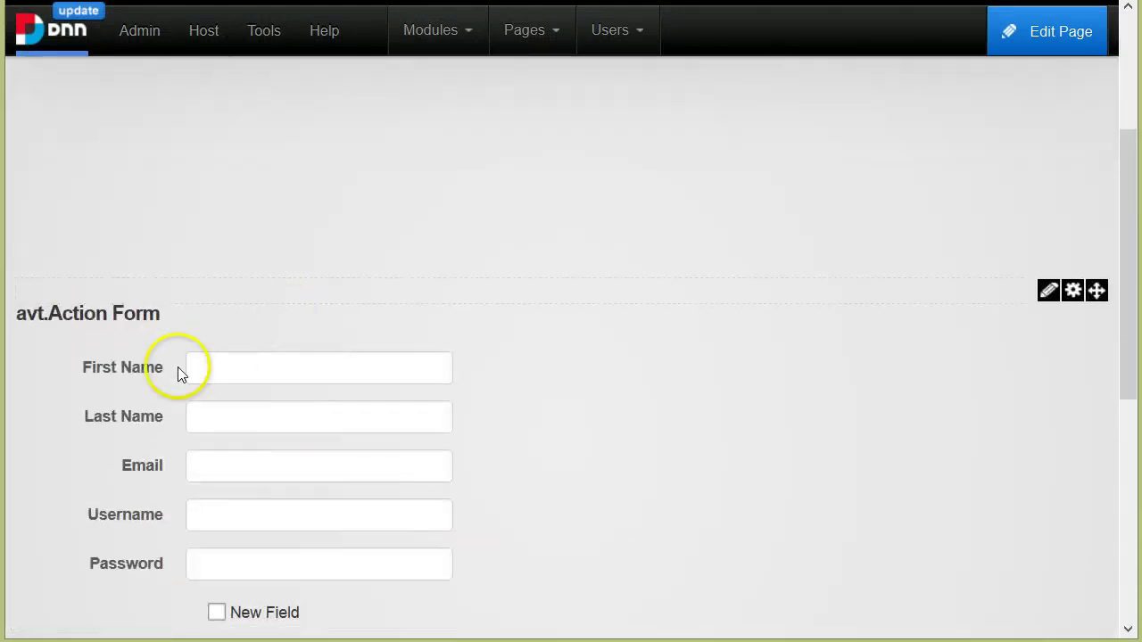
Enter John and Do in the First and Last Name fields, then clear focus from the form
{"action": "left_click", "coordinate": [251, 361]}
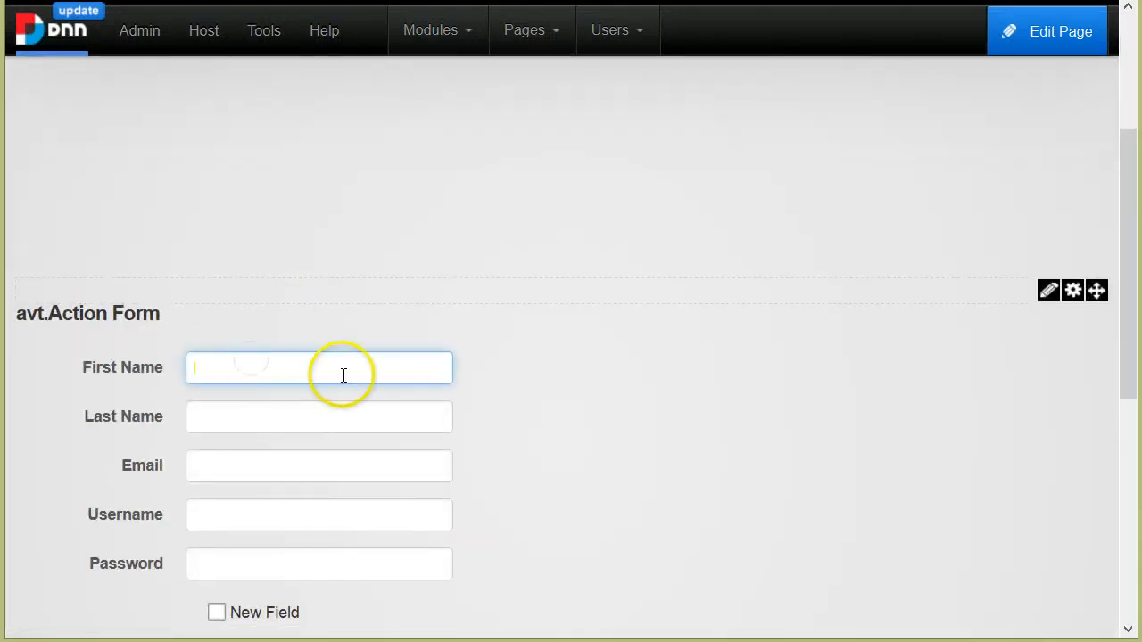
{"action": "key", "text": "Tab"}
{"action": "left_click", "coordinate": [339, 414]}
{"action": "type", "text": "Do"}
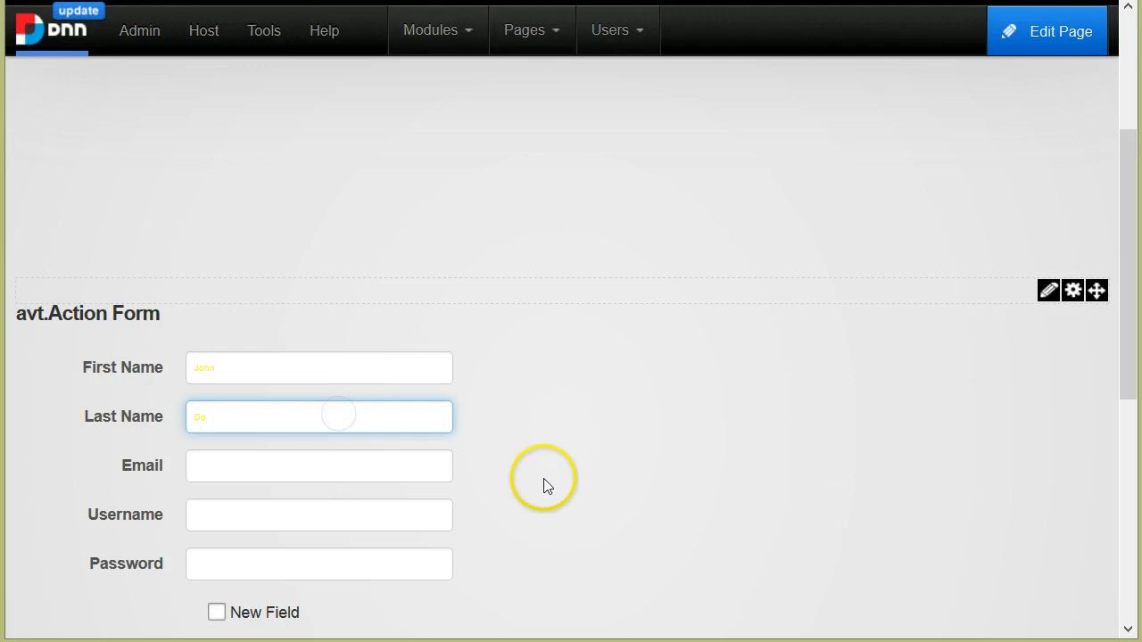
{"action": "scroll", "coordinate": [573, 483], "scroll_direction": "down", "scroll_amount": 5}
{"action": "scroll", "coordinate": [383, 240], "scroll_direction": "up", "scroll_amount": 2}
{"action": "left_click", "coordinate": [246, 171]}
{"action": "left_click", "coordinate": [871, 320]}
{"action": "scroll", "coordinate": [872, 320], "scroll_direction": "up", "scroll_amount": 3}
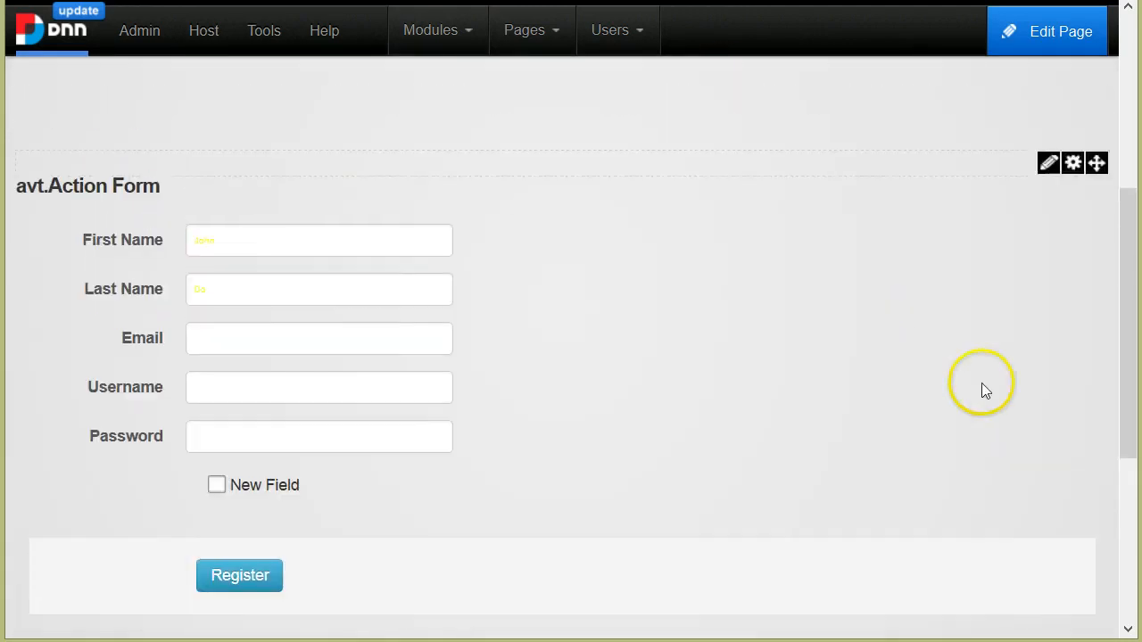
{"action": "scroll", "coordinate": [928, 310], "scroll_direction": "up", "scroll_amount": 1}
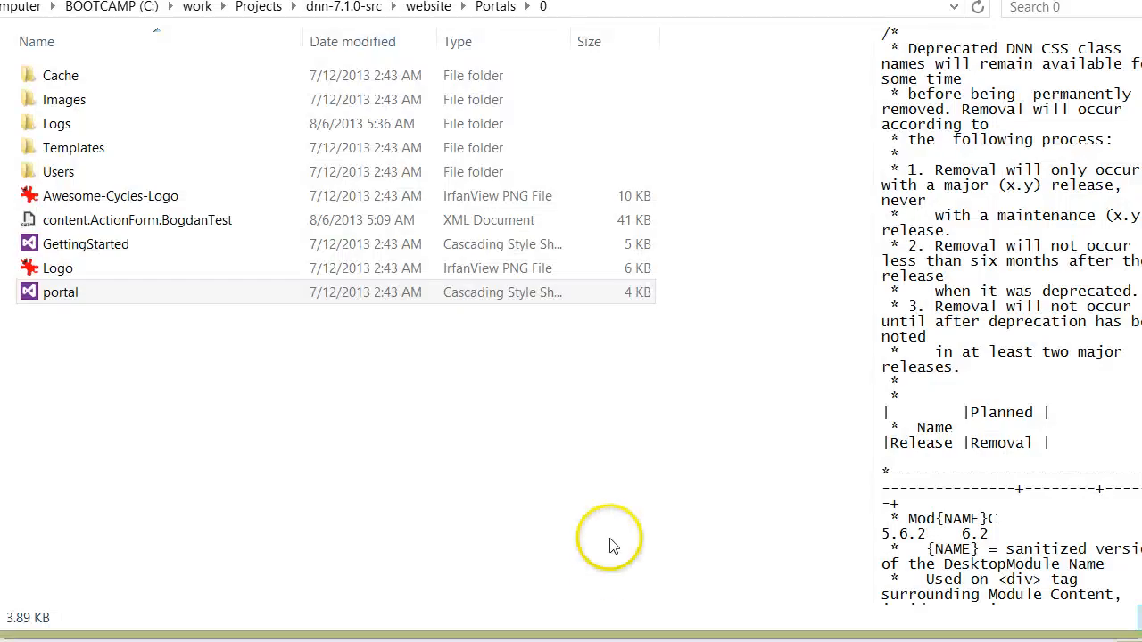
Edit portal.css from the Portals\0 folder with Notepad++ via its context menu
{"action": "left_click", "coordinate": [98, 292]}
{"action": "left_click", "coordinate": [86, 360]}
{"action": "left_click", "coordinate": [62, 294]}
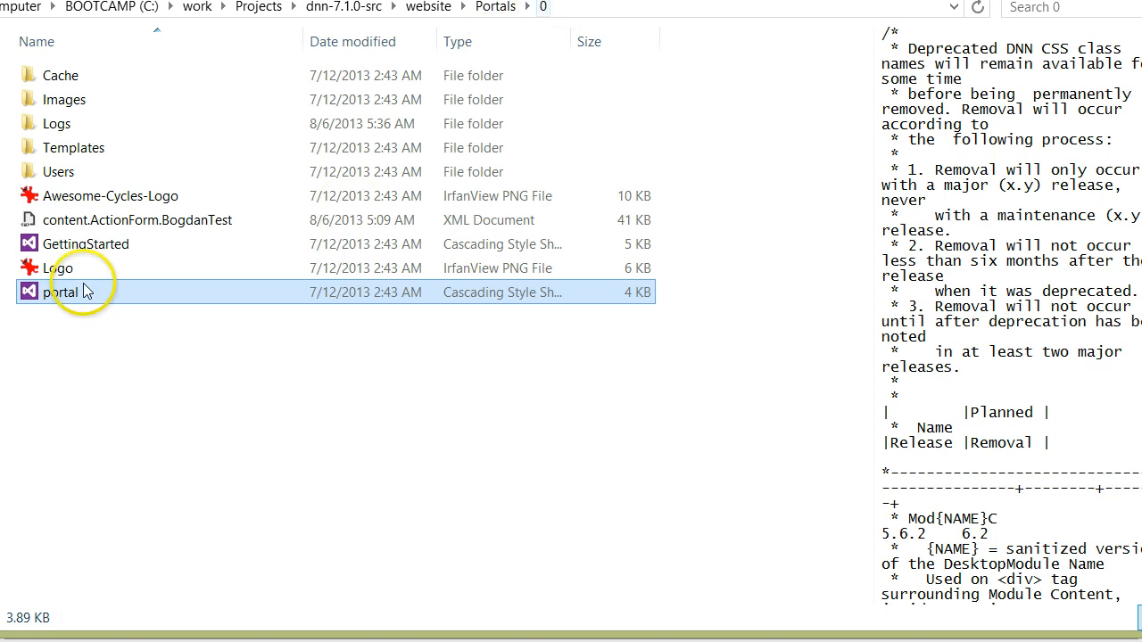
{"action": "left_click", "coordinate": [62, 302]}
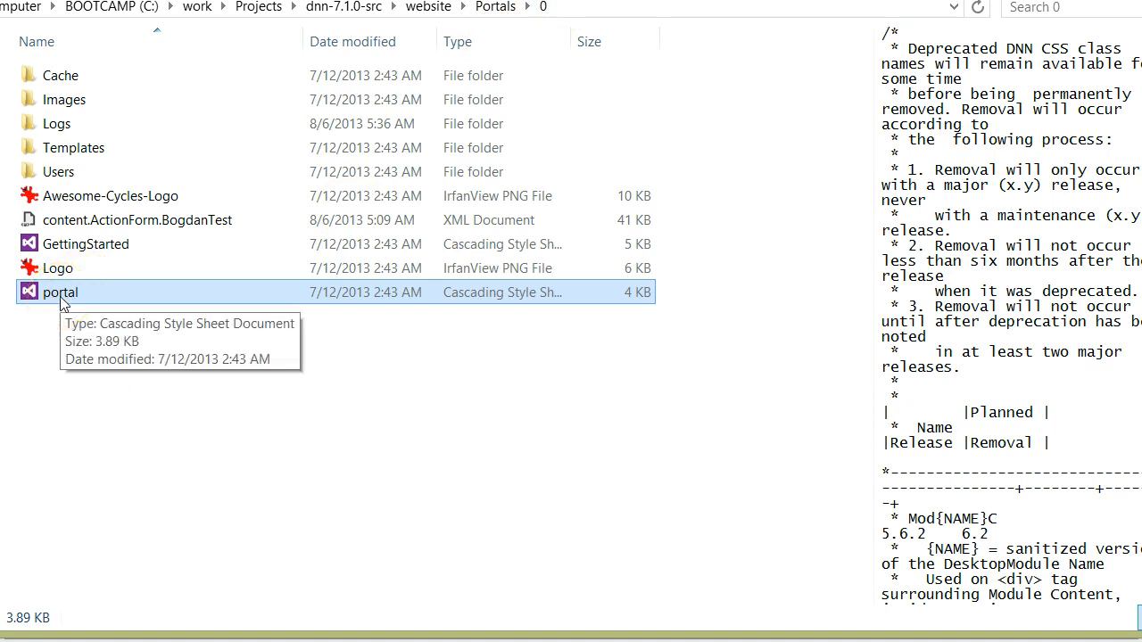
{"action": "right_click", "coordinate": [62, 302]}
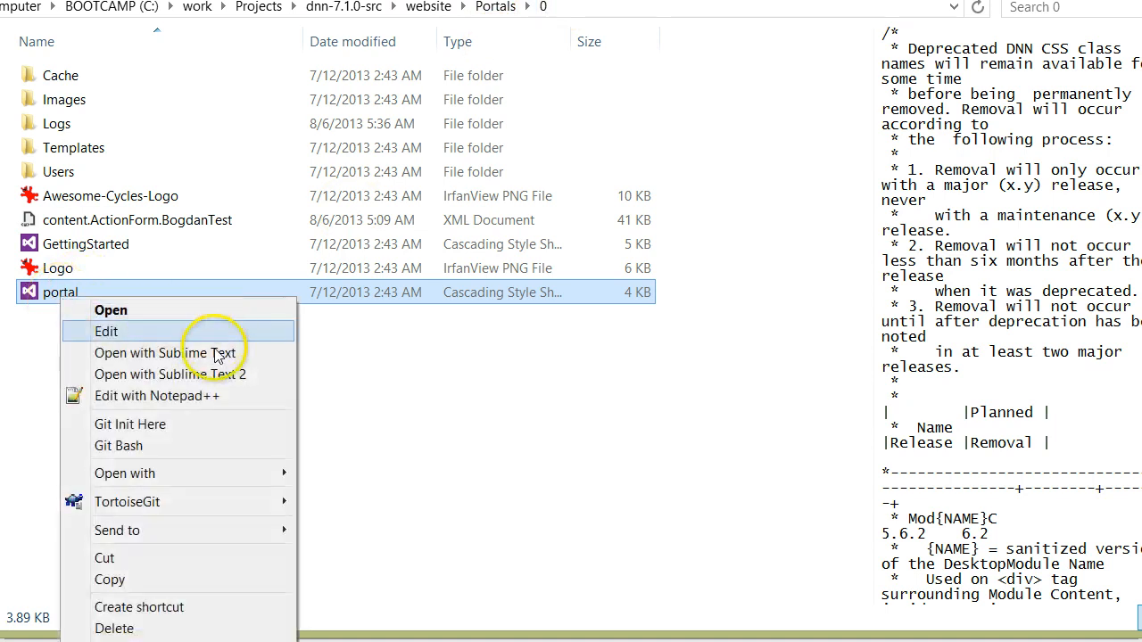
{"action": "left_click", "coordinate": [217, 396]}
Add an empty .form-label { } rule at the very end of portal.css
{"action": "left_click", "coordinate": [364, 303]}
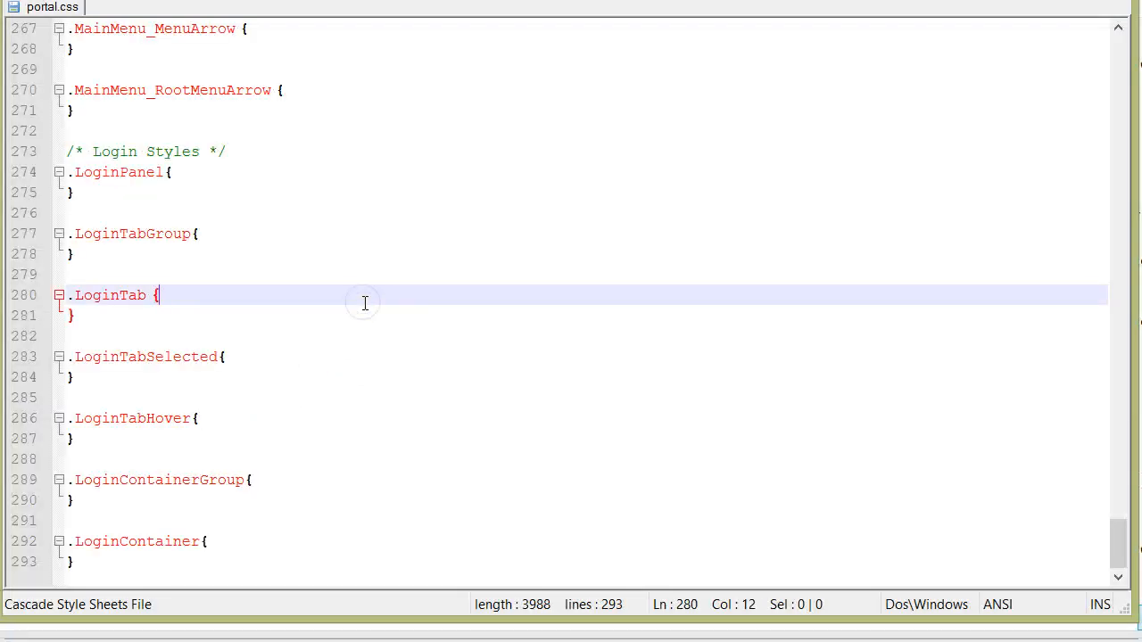
{"action": "key", "text": "ctrl+End"}
{"action": "key", "text": "Return"}
{"action": "key", "text": "Return"}
{"action": "key", "text": "Return"}
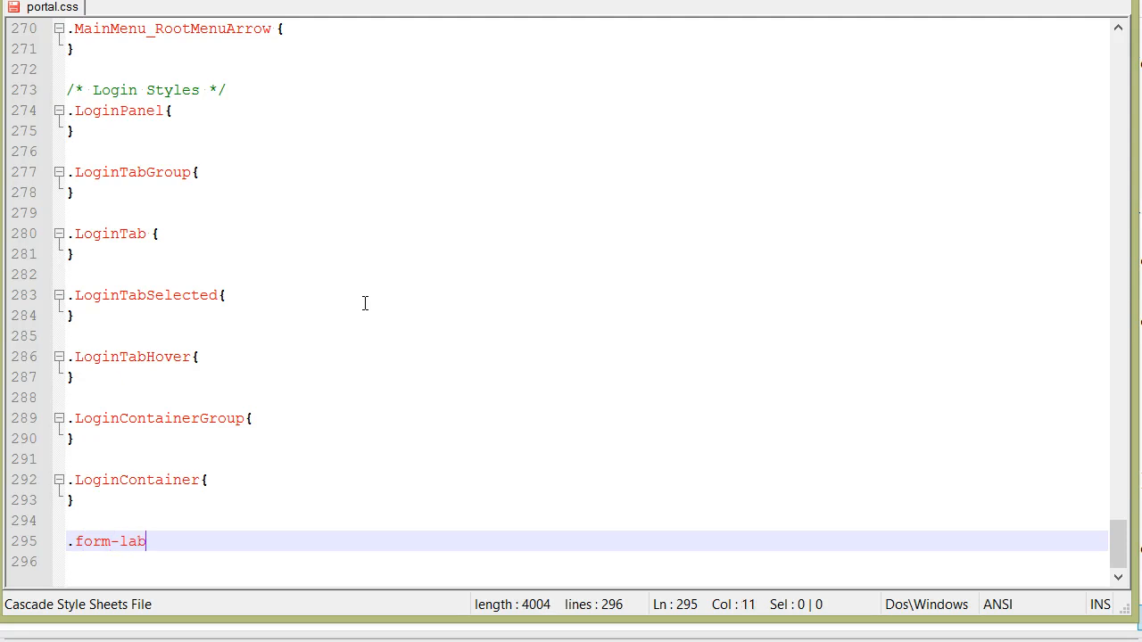
{"action": "key", "text": "Return"}
{"action": "type", "text": "}"}
{"action": "key", "text": "Down"}
{"action": "key", "text": "Up"}
{"action": "key", "text": "Up"}
{"action": "key", "text": "End"}
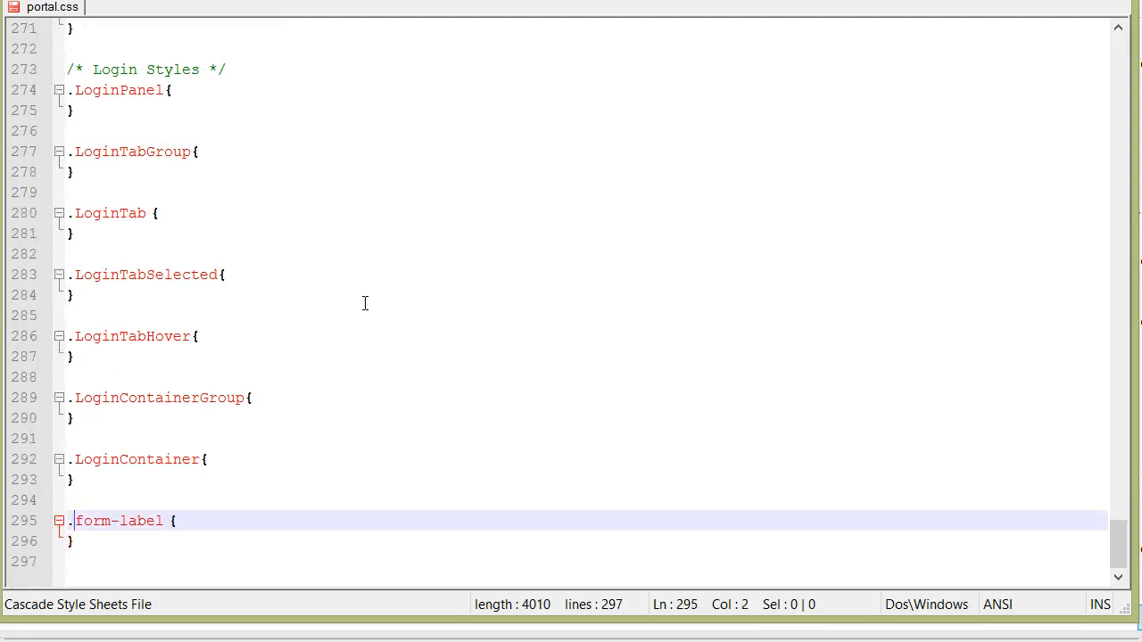
{"action": "key", "text": "Return"}
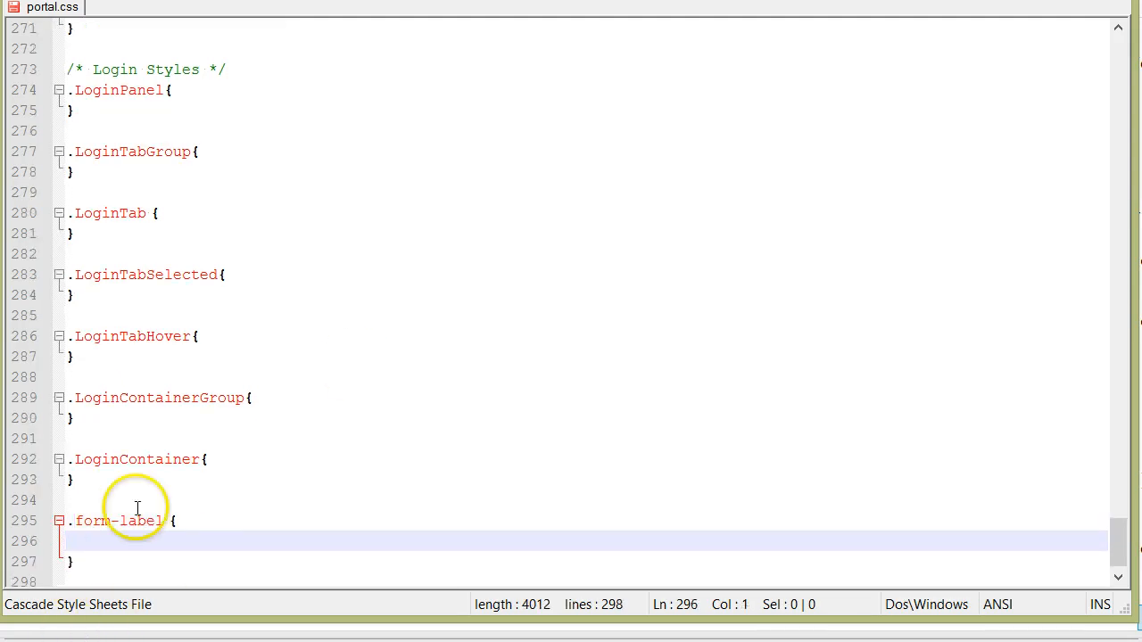
Undo the stray line inside the .form-label rule and return to the browser
{"action": "left_click", "coordinate": [157, 539]}
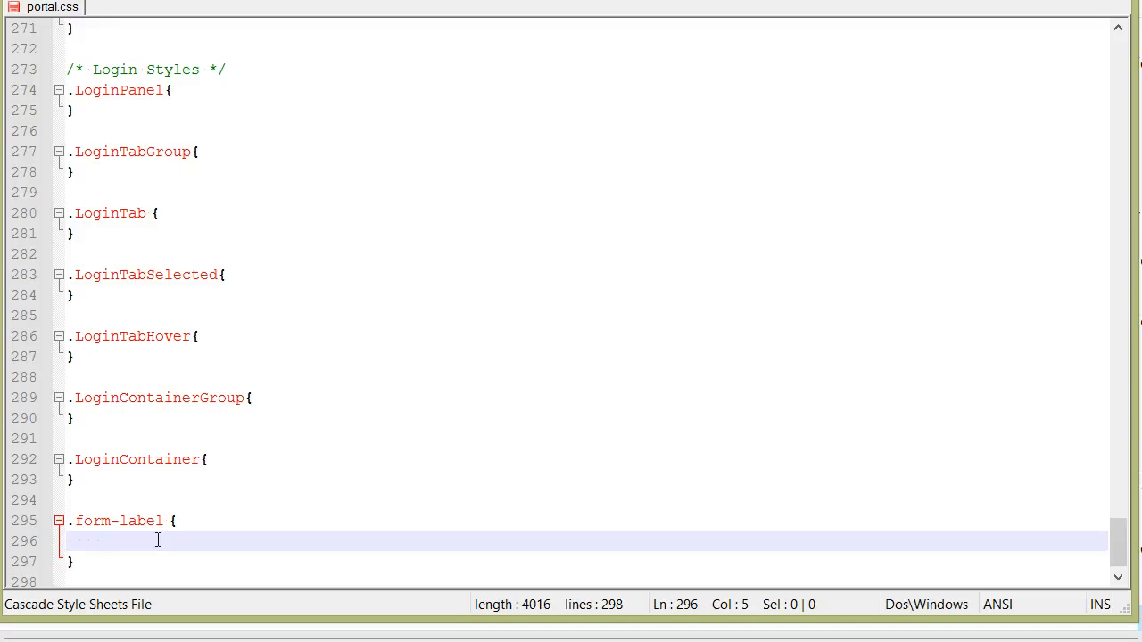
{"action": "type", "text": "text"}
{"action": "key", "text": "ctrl+z"}
{"action": "key", "text": "ctrl+z"}
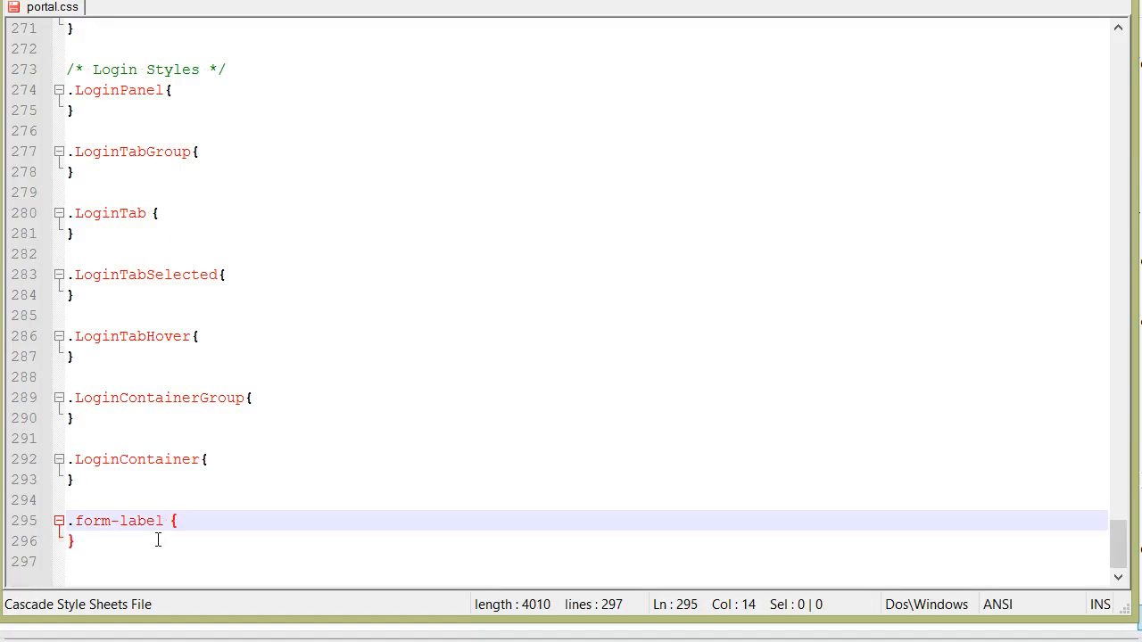
{"action": "key", "text": "ctrl+alt+Tab"}
Clear the Page Header Tags box in Page Settings and update the page
{"action": "left_click", "coordinate": [599, 316]}
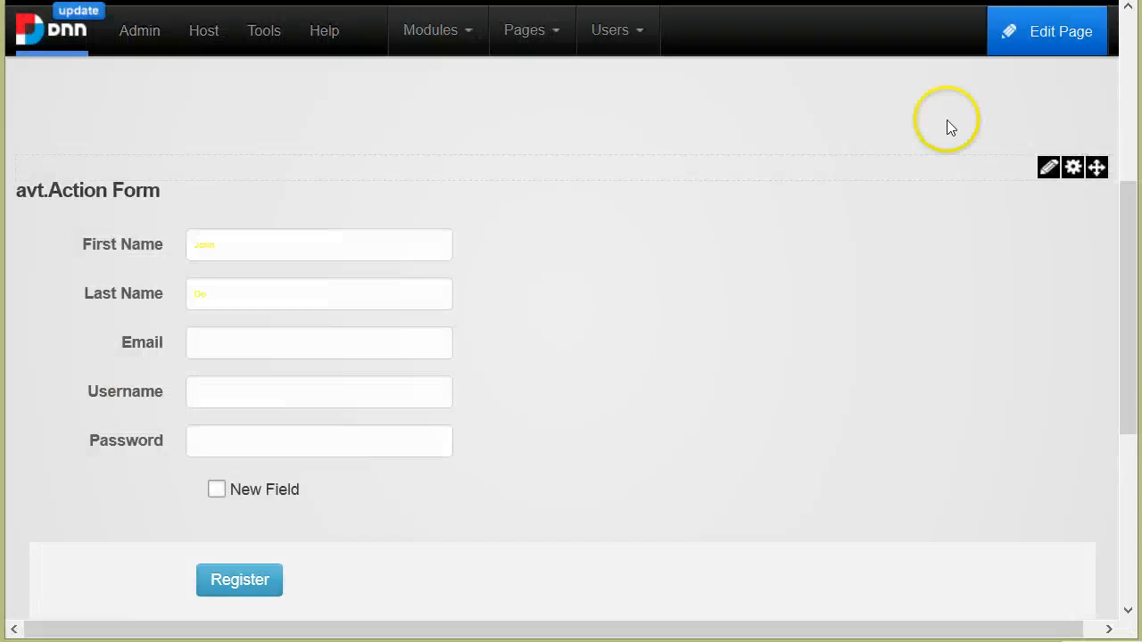
{"action": "left_click", "coordinate": [1074, 34]}
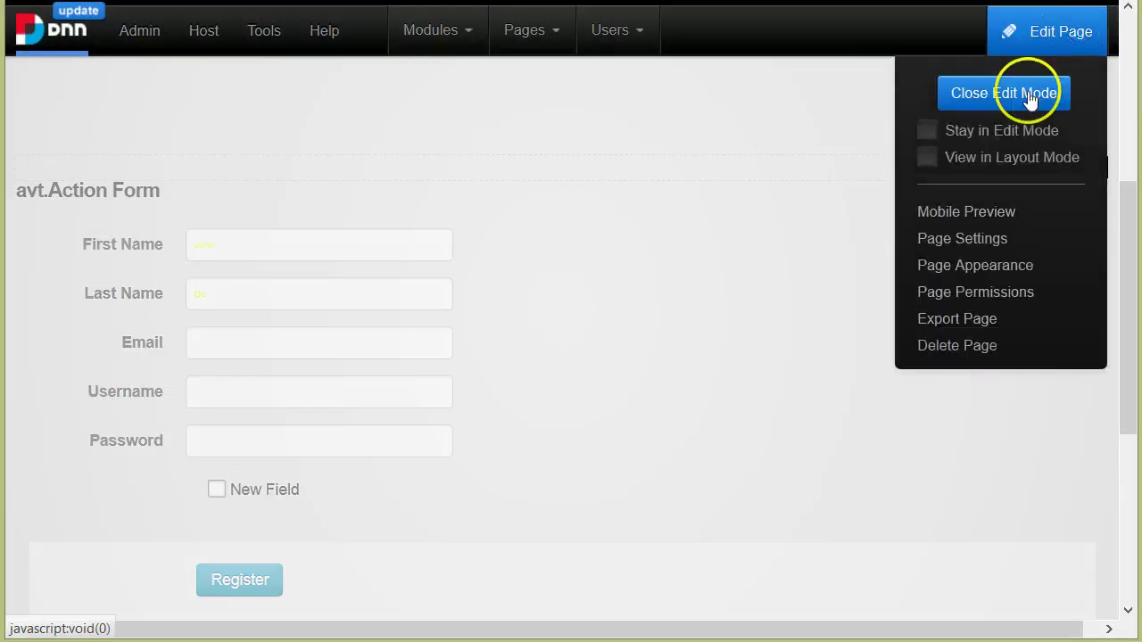
{"action": "left_click", "coordinate": [977, 245]}
{"action": "scroll", "coordinate": [696, 464], "scroll_direction": "down", "scroll_amount": 5}
{"action": "scroll", "coordinate": [660, 499], "scroll_direction": "down", "scroll_amount": 5}
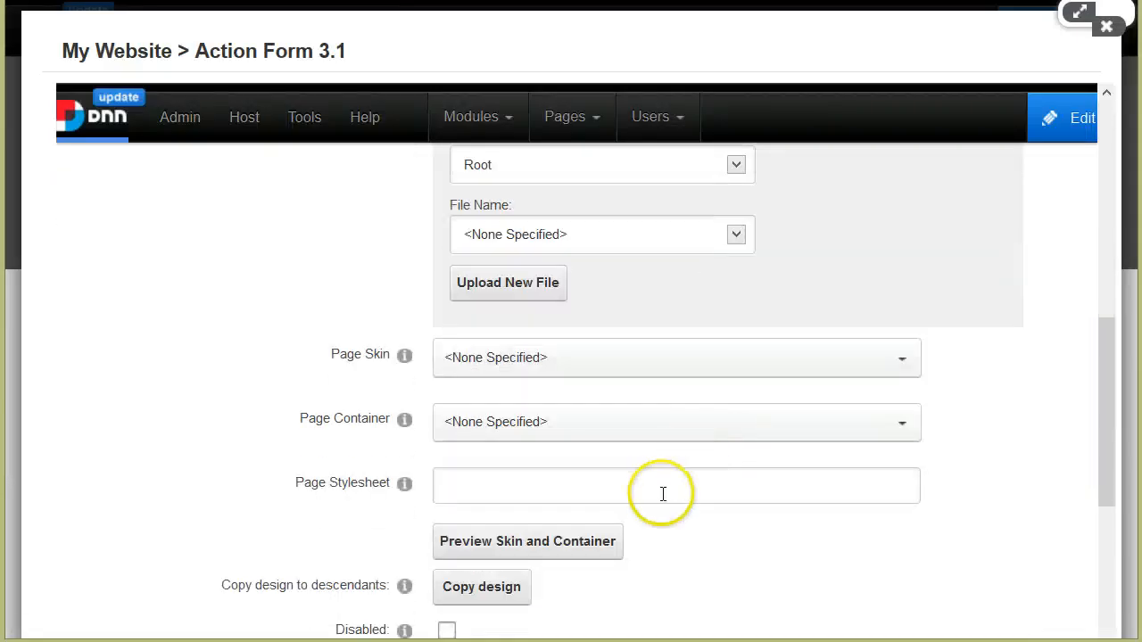
{"action": "scroll", "coordinate": [658, 509], "scroll_direction": "down", "scroll_amount": 3}
{"action": "scroll", "coordinate": [657, 510], "scroll_direction": "down", "scroll_amount": 2}
{"action": "left_click", "coordinate": [658, 509]}
{"action": "key", "text": "ctrl+a"}
{"action": "key", "text": "Delete"}
{"action": "scroll", "coordinate": [653, 512], "scroll_direction": "down", "scroll_amount": 3}
{"action": "scroll", "coordinate": [267, 473], "scroll_direction": "down", "scroll_amount": 3}
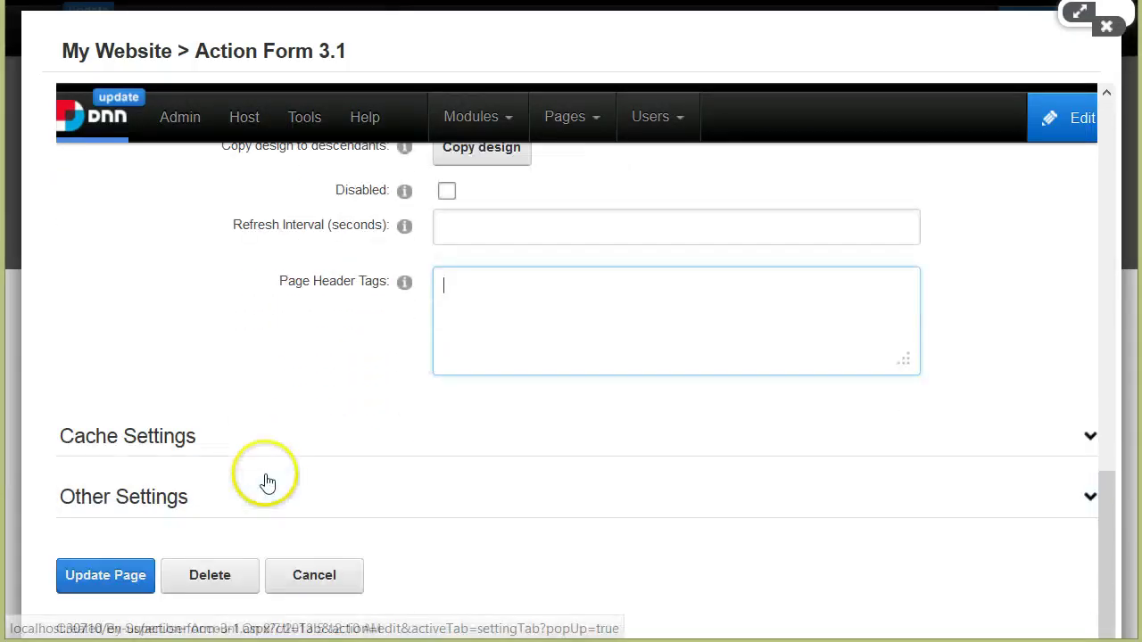
{"action": "left_click", "coordinate": [105, 561]}
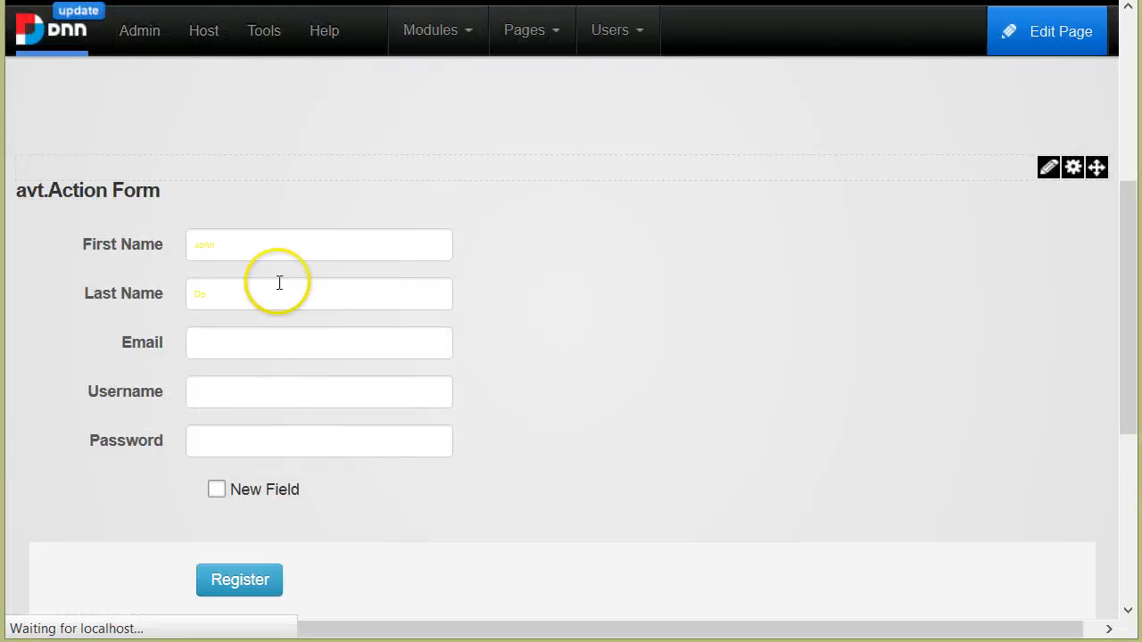
{"action": "scroll", "coordinate": [281, 291], "scroll_direction": "down", "scroll_amount": 5}
{"action": "scroll", "coordinate": [259, 267], "scroll_direction": "down", "scroll_amount": 3}
{"action": "scroll", "coordinate": [232, 241], "scroll_direction": "up", "scroll_amount": 3}
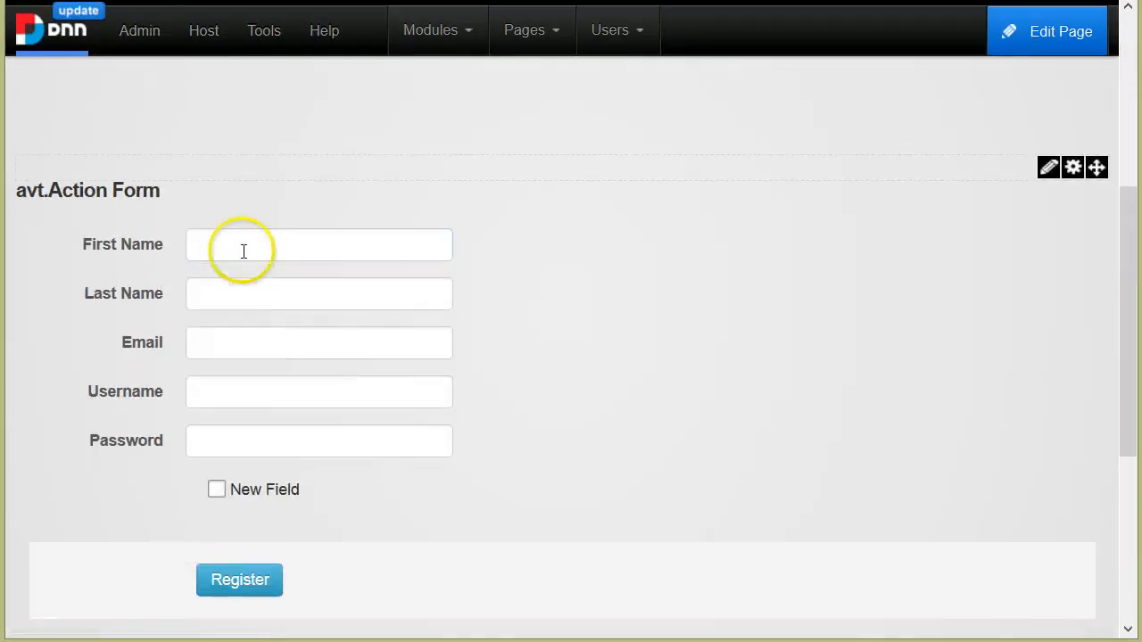
Enter test text in First and Last Name, now in default styling, then return to Notepad++
{"action": "left_click", "coordinate": [239, 254]}
{"action": "type", "text": "ef"}
{"action": "left_click", "coordinate": [262, 290]}
{"action": "type", "text": "w"}
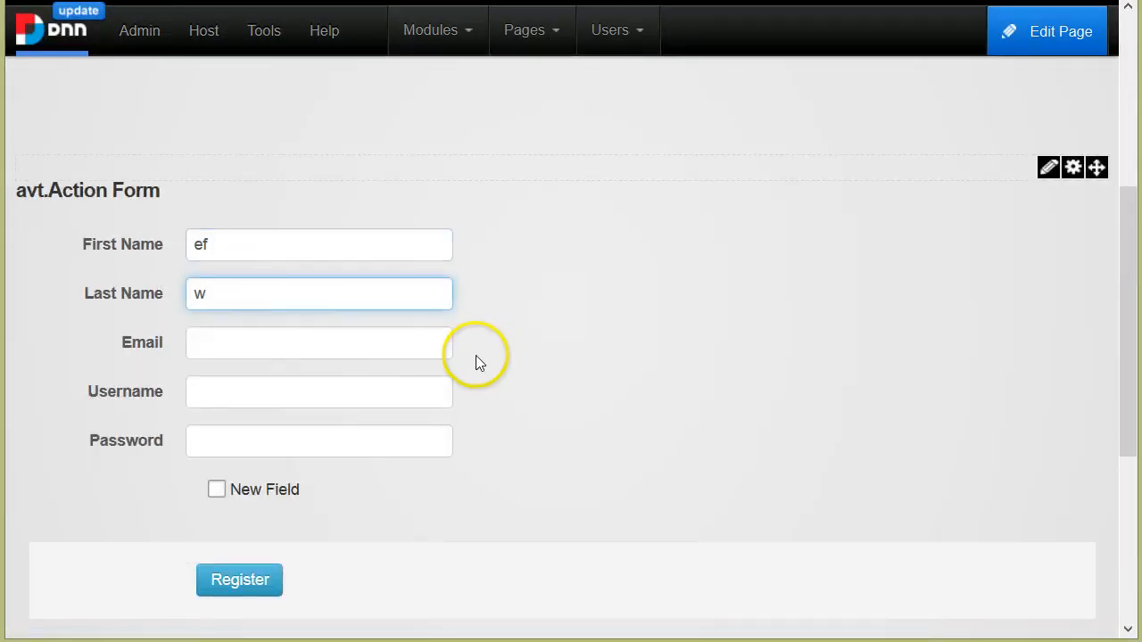
{"action": "key", "text": "alt+Tab"}
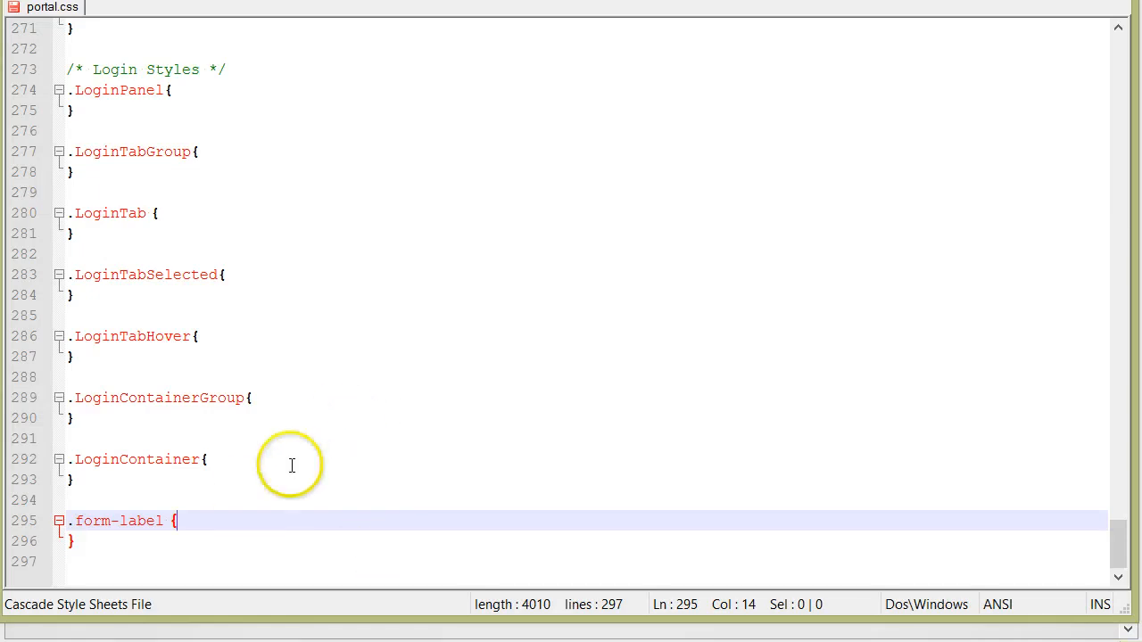
Paste the header style block into portal.css and strip the empty rule and <style> tags
{"action": "key", "text": "Down"}
{"action": "key", "text": "Return"}
{"action": "key", "text": "Return"}
{"action": "type", "text": "<style>  .form-label {     font-size: 8px !important;     color: yellow !important; }  </style>"}
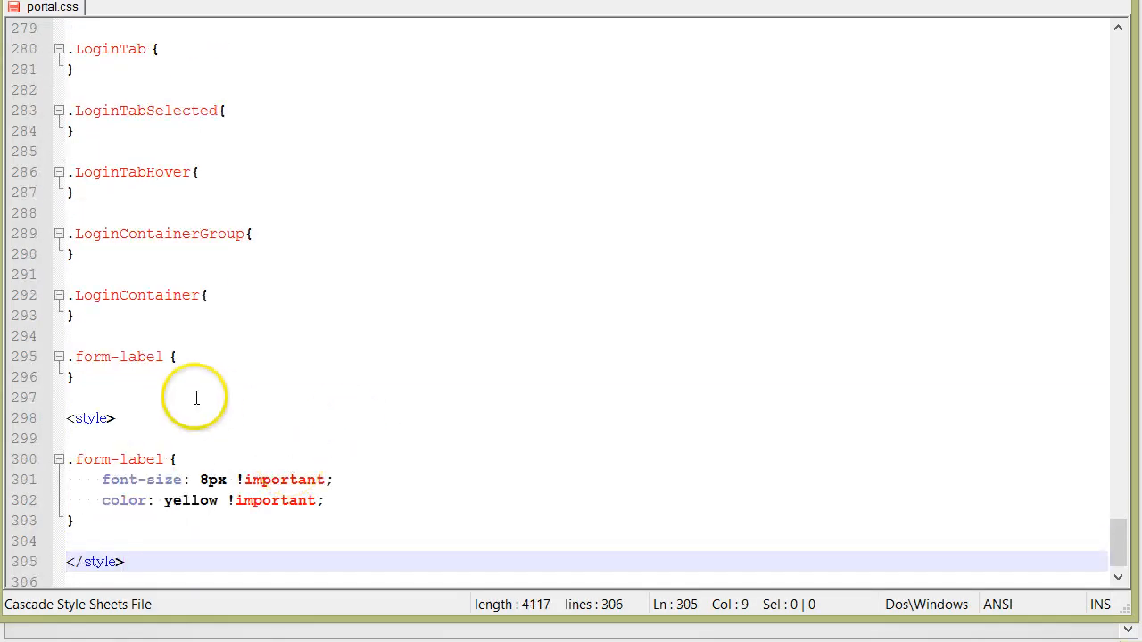
{"action": "left_click", "coordinate": [194, 404]}
{"action": "mouse_move", "coordinate": [134, 397]}
{"action": "left_mouse_down"}
{"action": "mouse_move", "coordinate": [133, 420]}
{"action": "mouse_move", "coordinate": [67, 337]}
{"action": "left_mouse_up"}
{"action": "left_click", "coordinate": [131, 436]}
{"action": "key", "text": "Delete"}
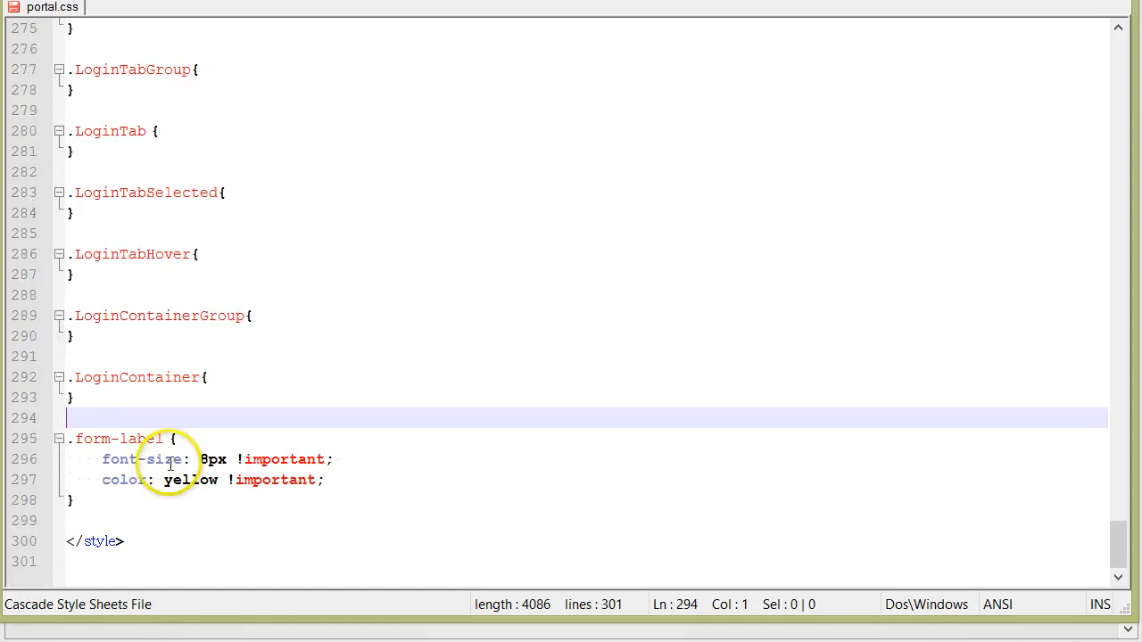
{"action": "key", "text": "Delete"}
{"action": "left_click_drag", "start_coordinate": [156, 560], "coordinate": [55, 540]}
{"action": "key", "text": "Delete"}
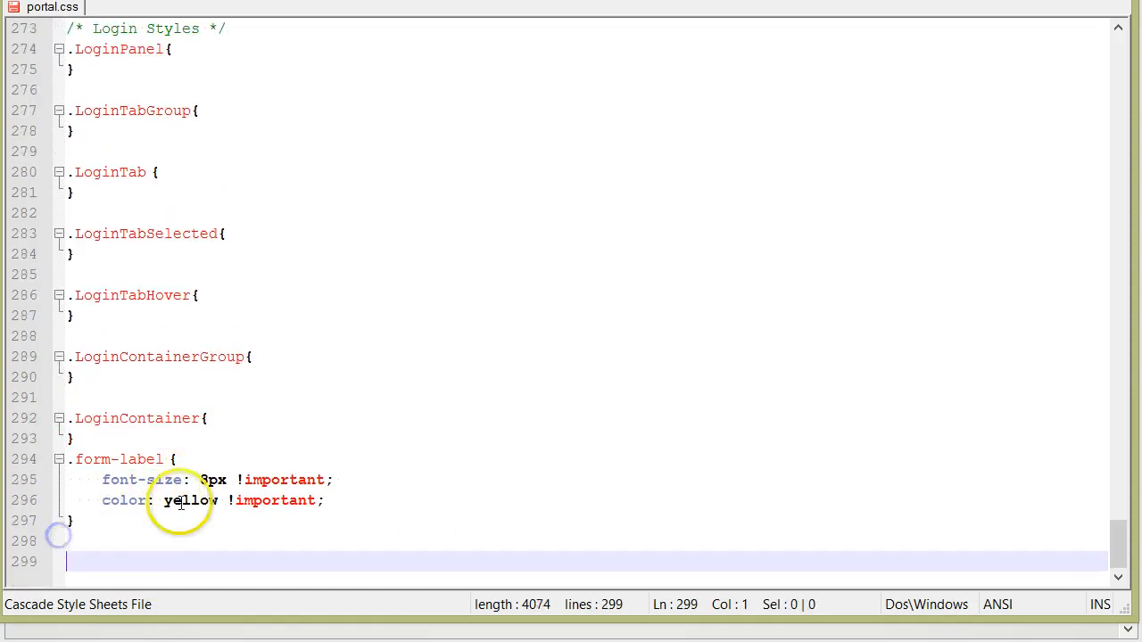
{"action": "key", "text": "BackSpace"}
{"action": "key", "text": "Return"}
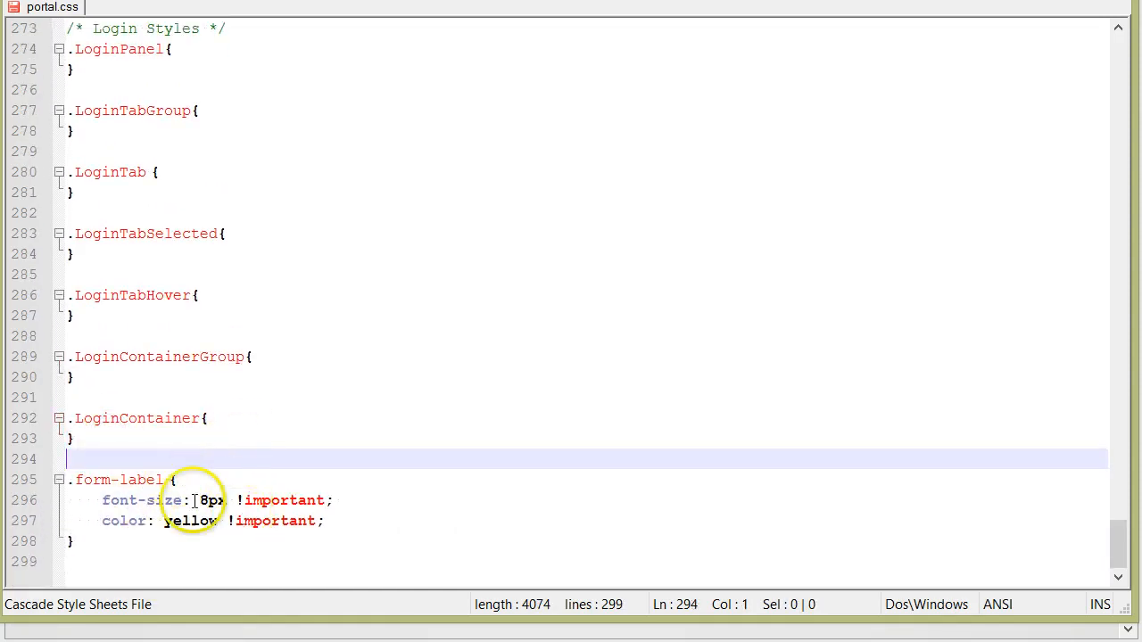
Change the .form-label colour from yellow to darkblue, then reload the form page in the browser
{"action": "left_click", "coordinate": [177, 527]}
{"action": "double_click", "coordinate": [176, 526]}
{"action": "type", "text": "darkb"}
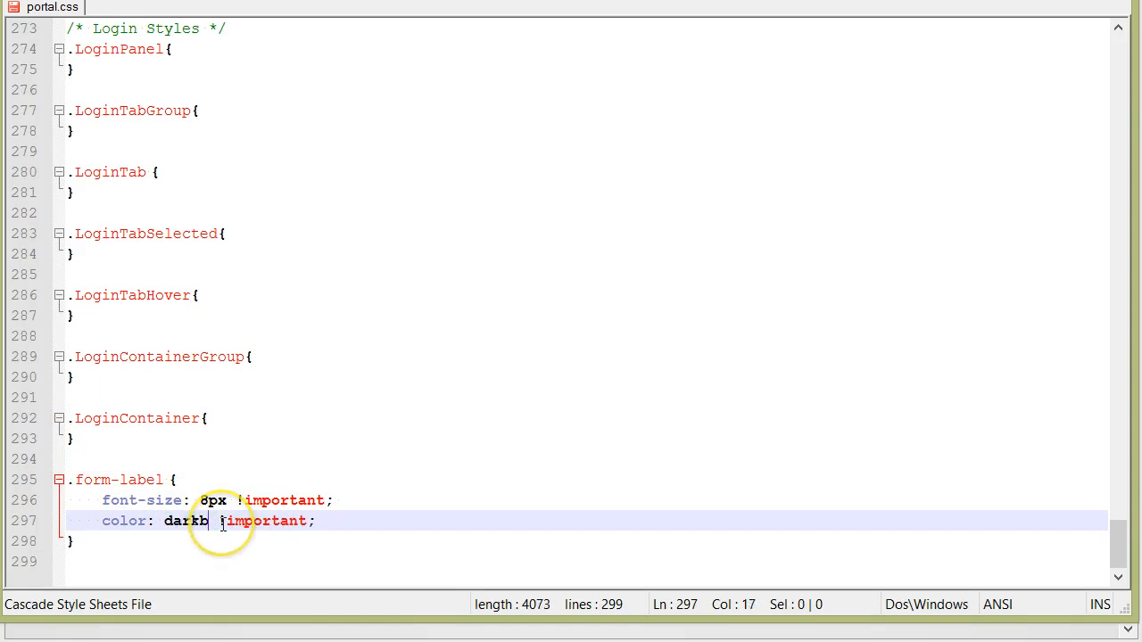
{"action": "type", "text": "lue"}
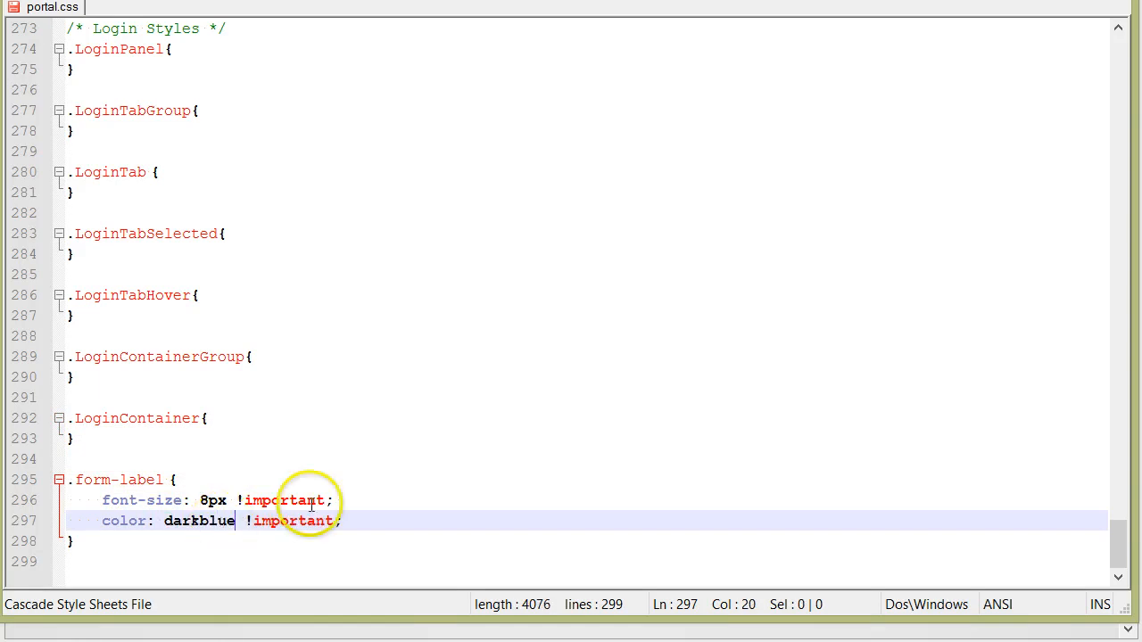
{"action": "left_click", "coordinate": [339, 569]}
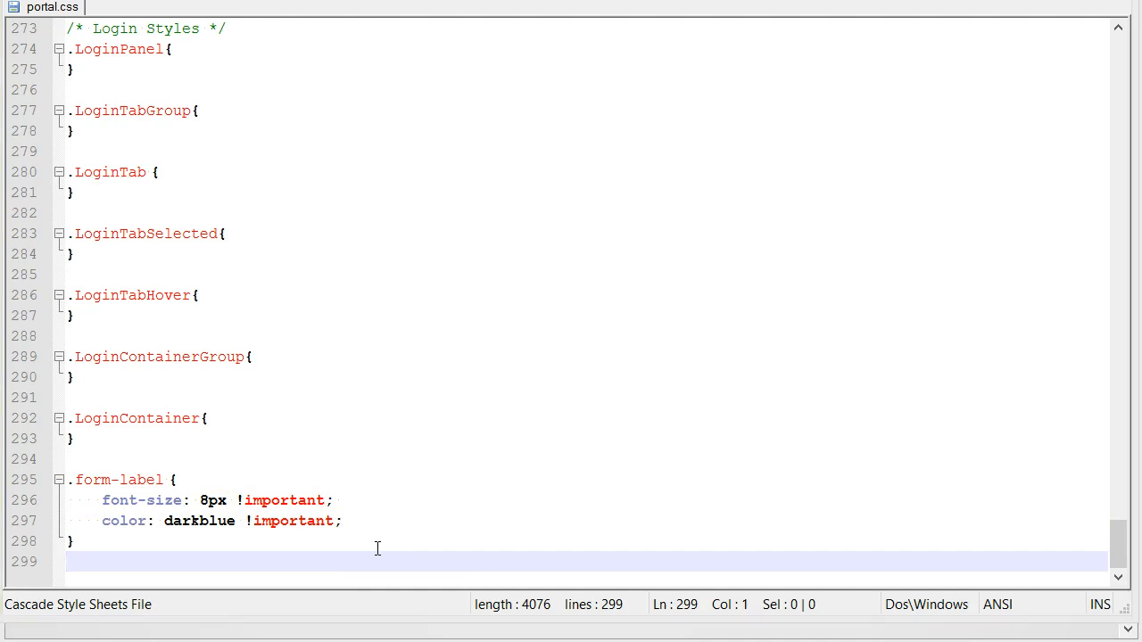
{"action": "key", "text": "alt+Tab"}
{"action": "key", "text": "F5"}
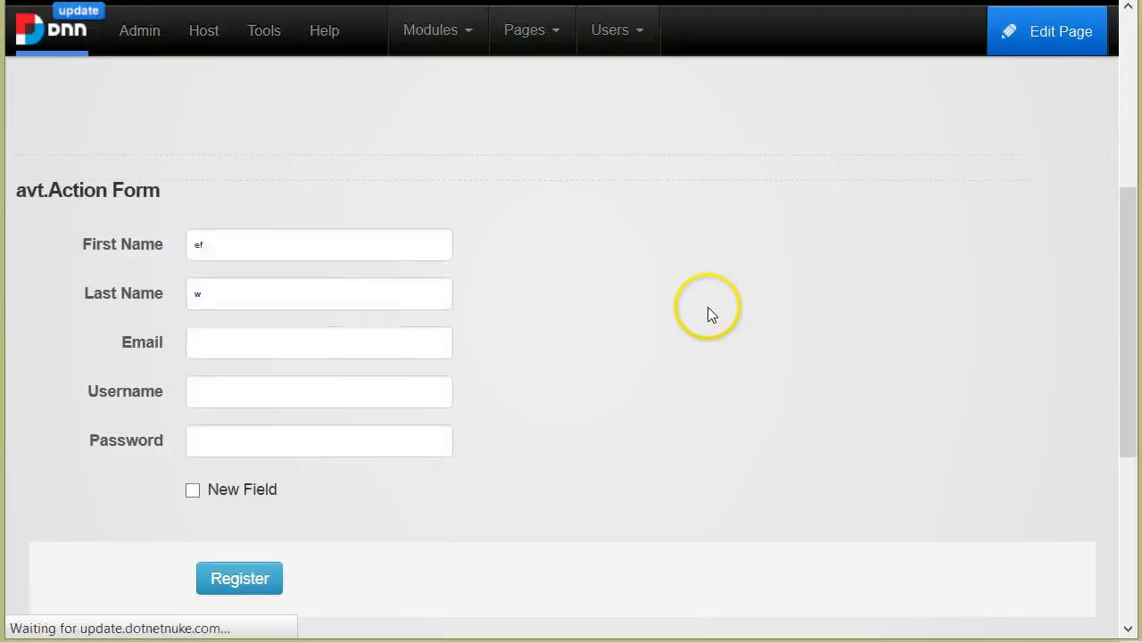
Enter John and Doe in the name fields, now shown small and dark blue
{"action": "left_click", "coordinate": [275, 243]}
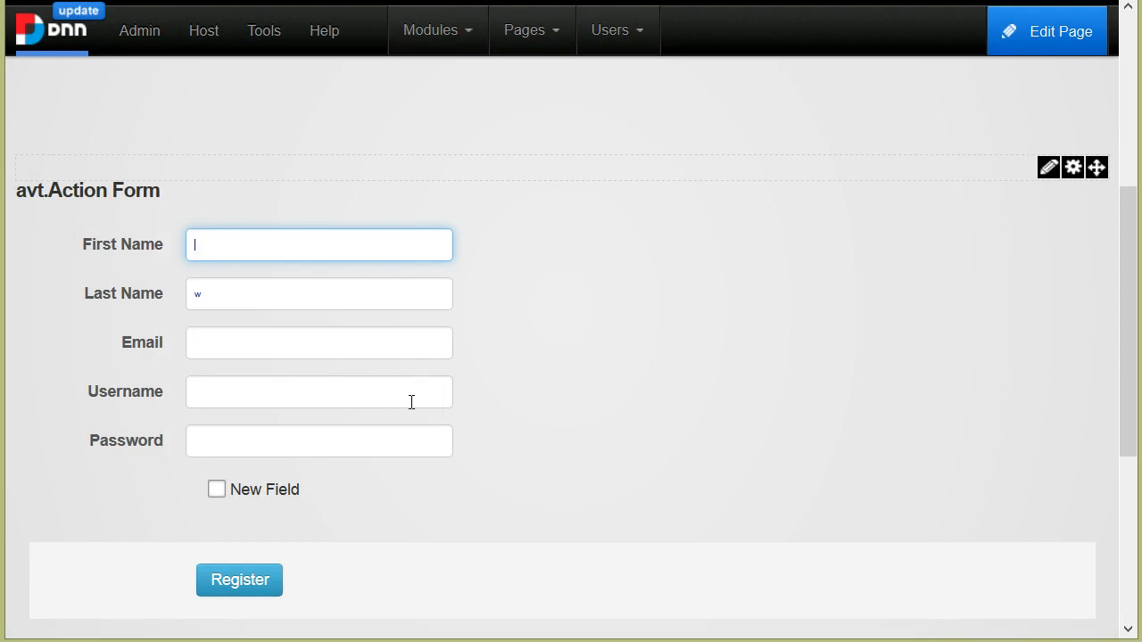
{"action": "type", "text": "John"}
{"action": "key", "text": "Tab"}
{"action": "type", "text": "Doe"}
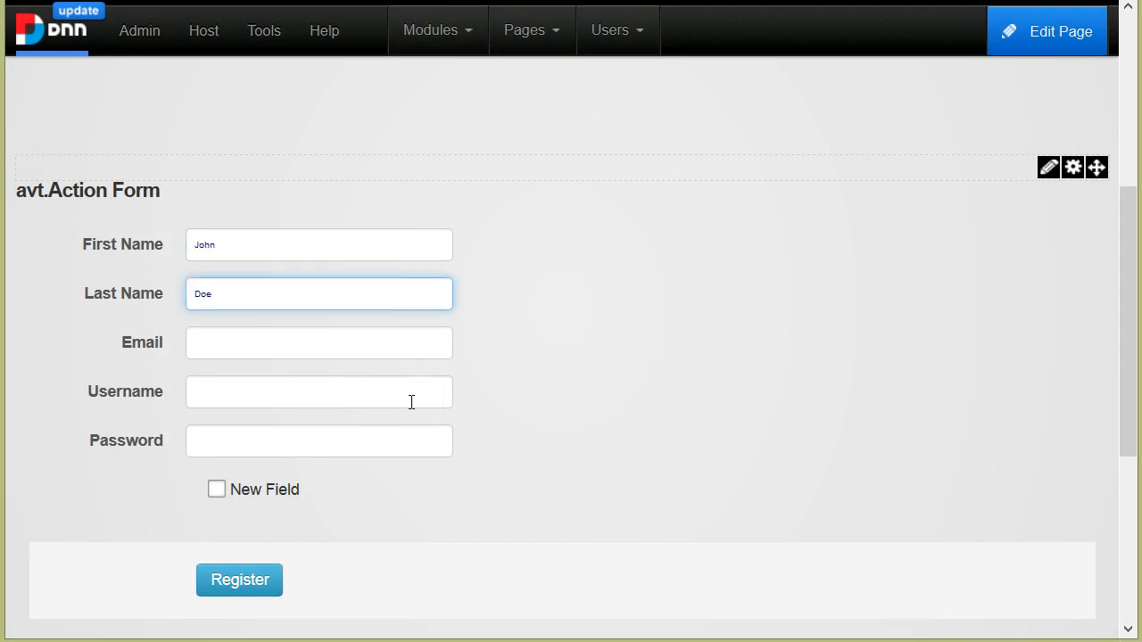
{"action": "left_click", "coordinate": [373, 255]}
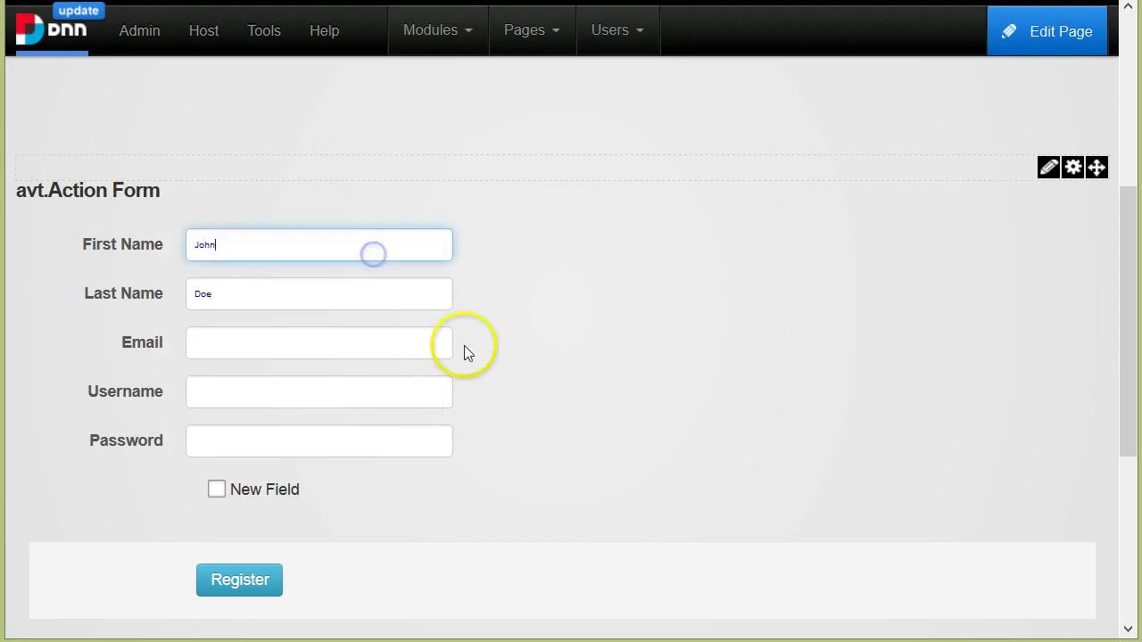
{"action": "left_click", "coordinate": [366, 293]}
Add a new empty line after the darkblue colour declaration in the .form-label rule
{"action": "key", "text": "alt+Tab"}
{"action": "left_click", "coordinate": [392, 500]}
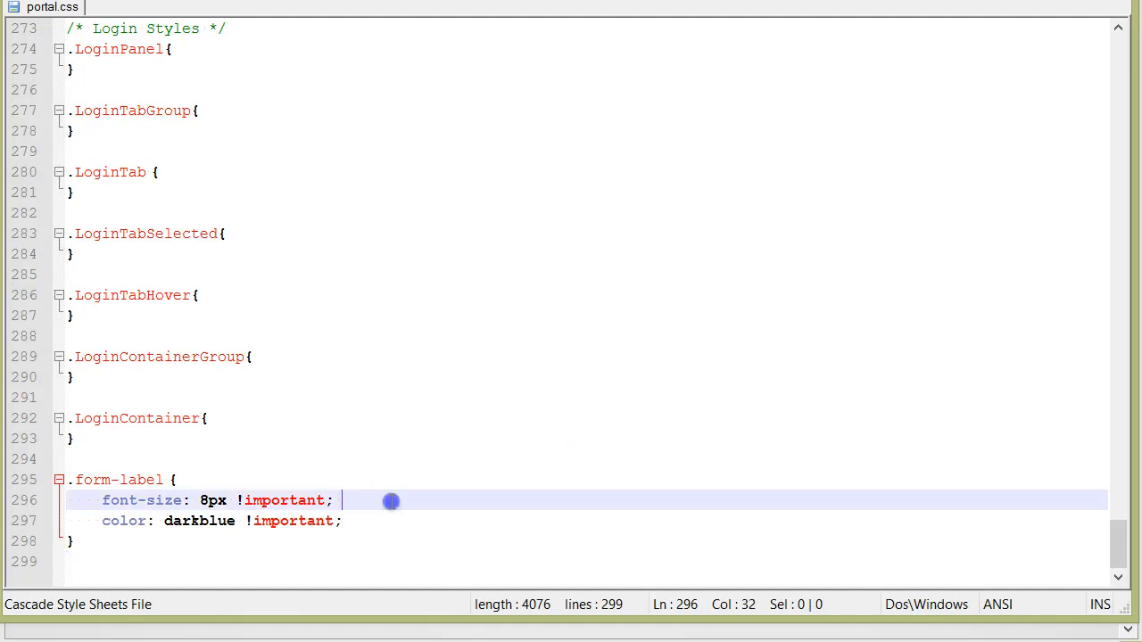
{"action": "left_click", "coordinate": [357, 522]}
{"action": "key", "text": "Return"}
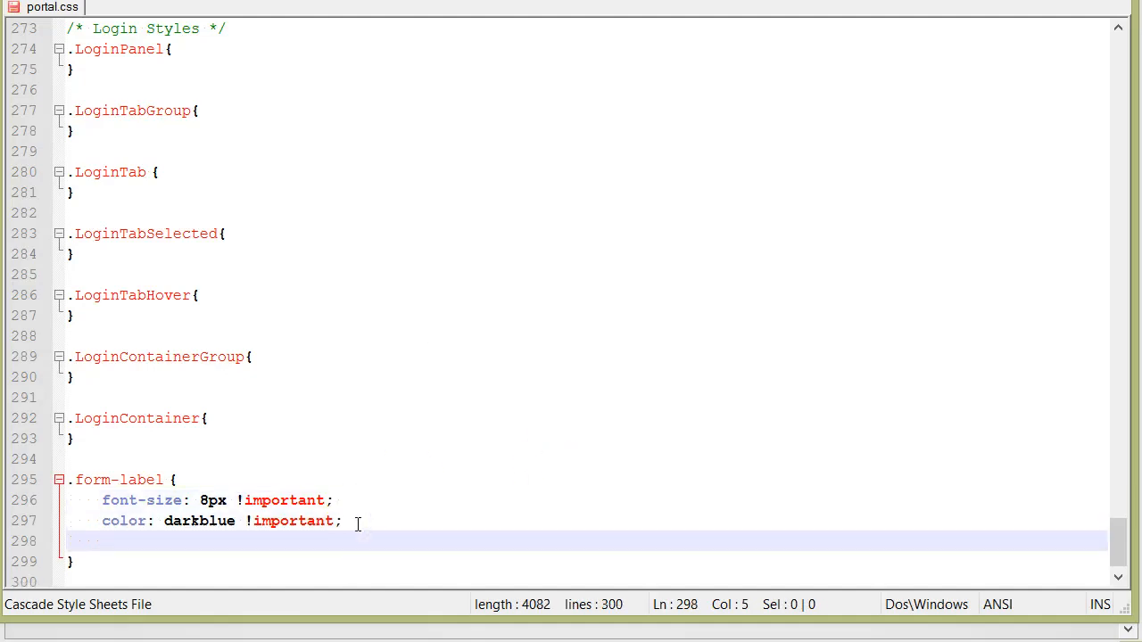
{"action": "scroll", "coordinate": [259, 471], "scroll_direction": "down", "scroll_amount": 1}
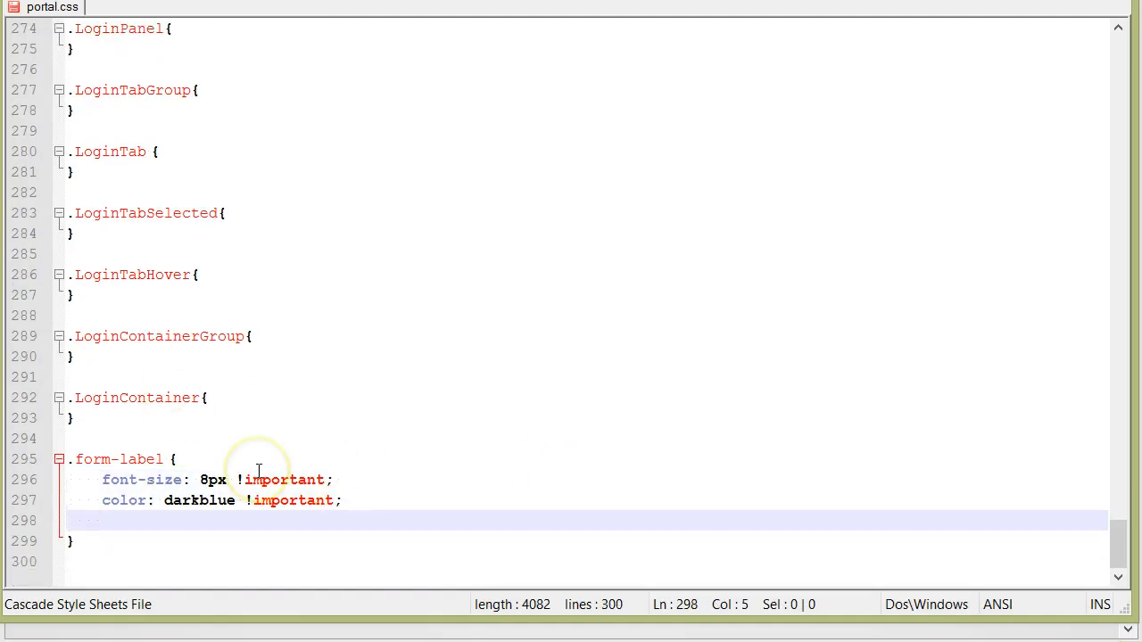
Highlight the .form-label class name, deselect it, and return to the form page
{"action": "double_click", "coordinate": [141, 459]}
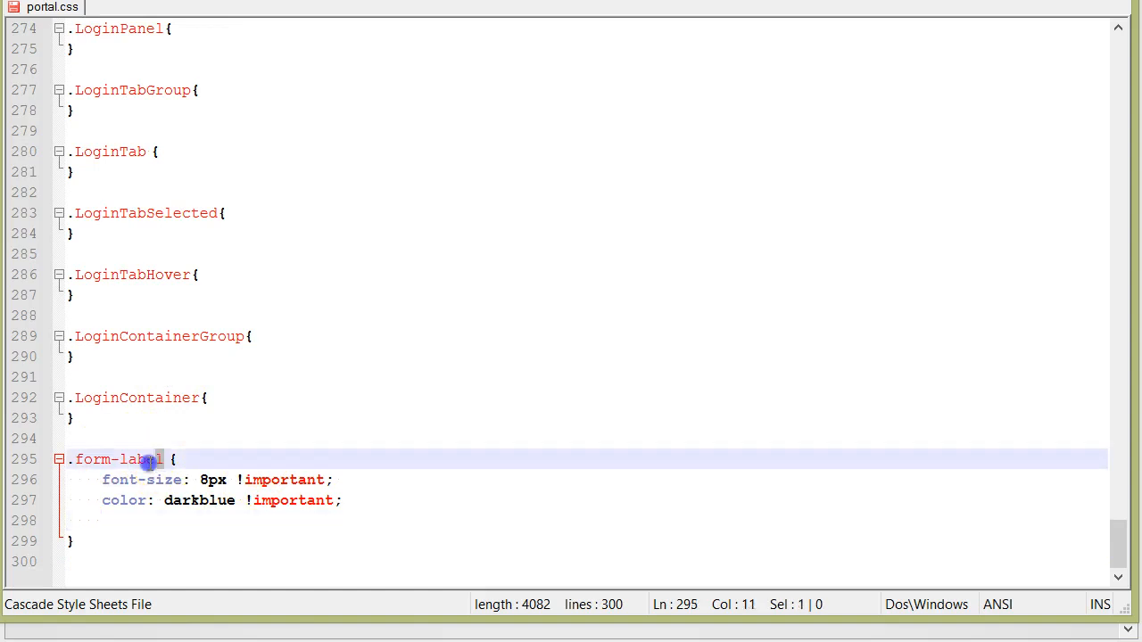
{"action": "left_click_drag", "start_coordinate": [164, 459], "coordinate": [78, 458]}
{"action": "left_click", "coordinate": [230, 521]}
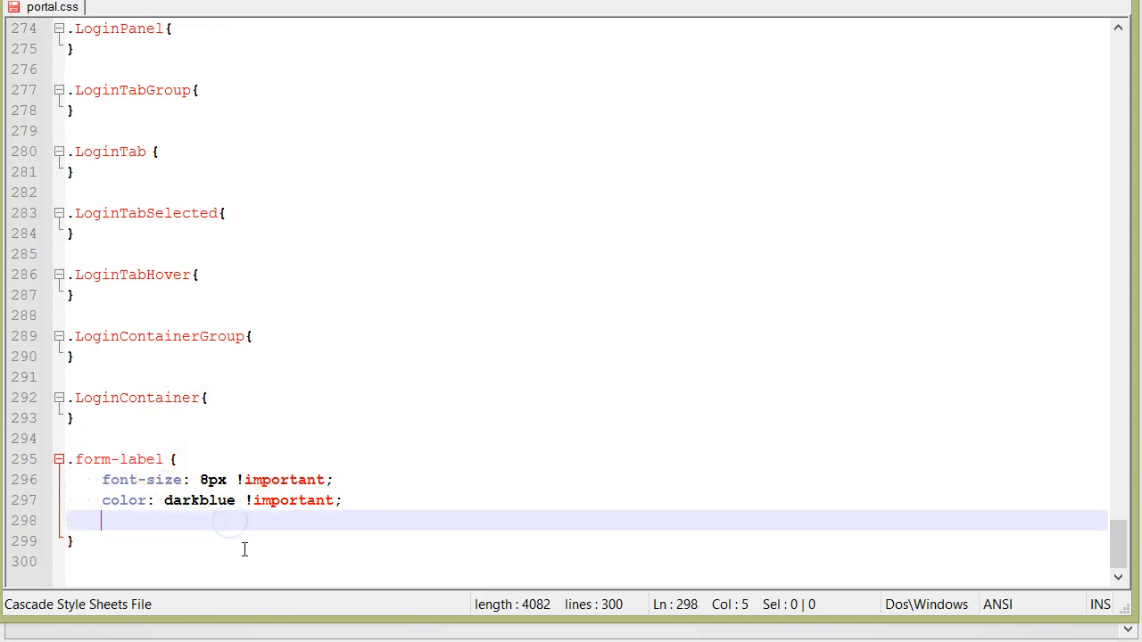
{"action": "left_click", "coordinate": [329, 520]}
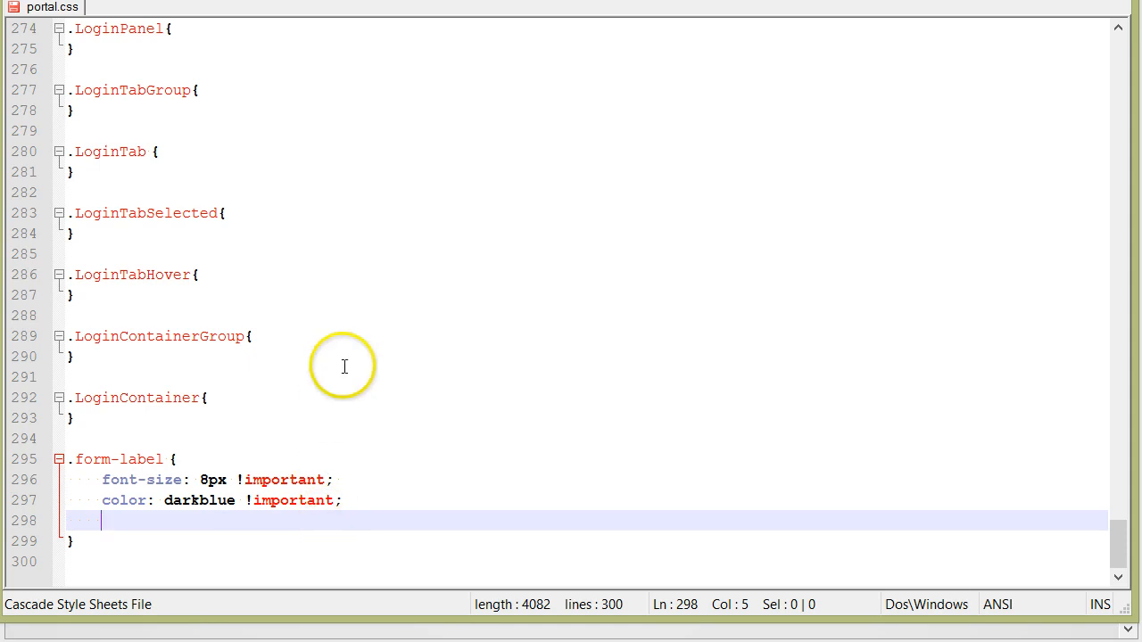
{"action": "key", "text": "alt+Tab"}
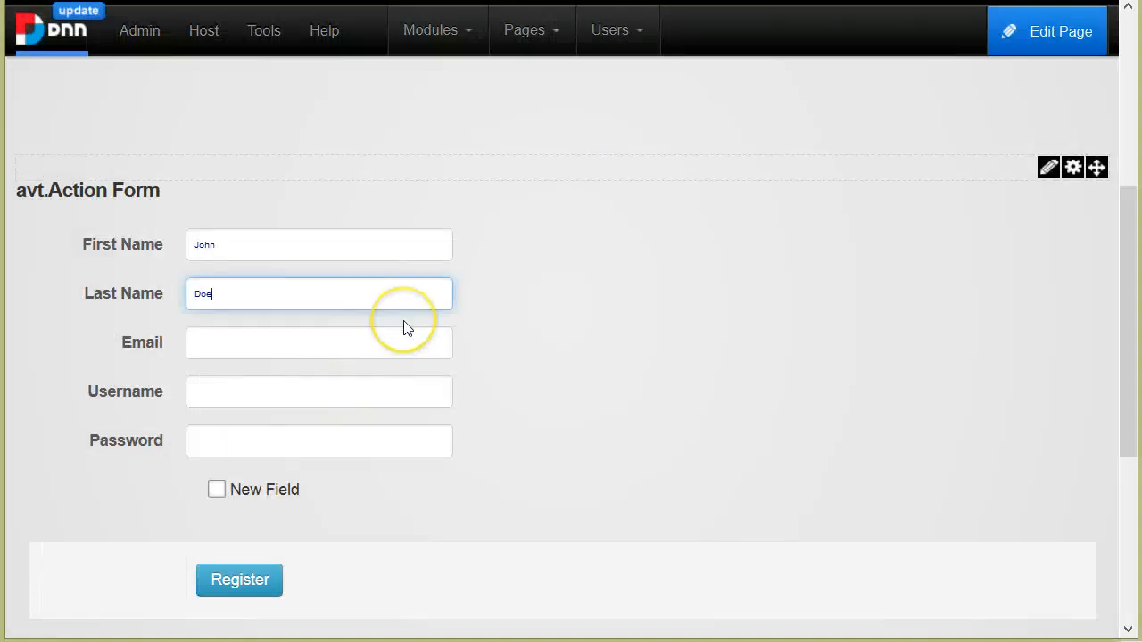
{"action": "key", "text": "F5"}
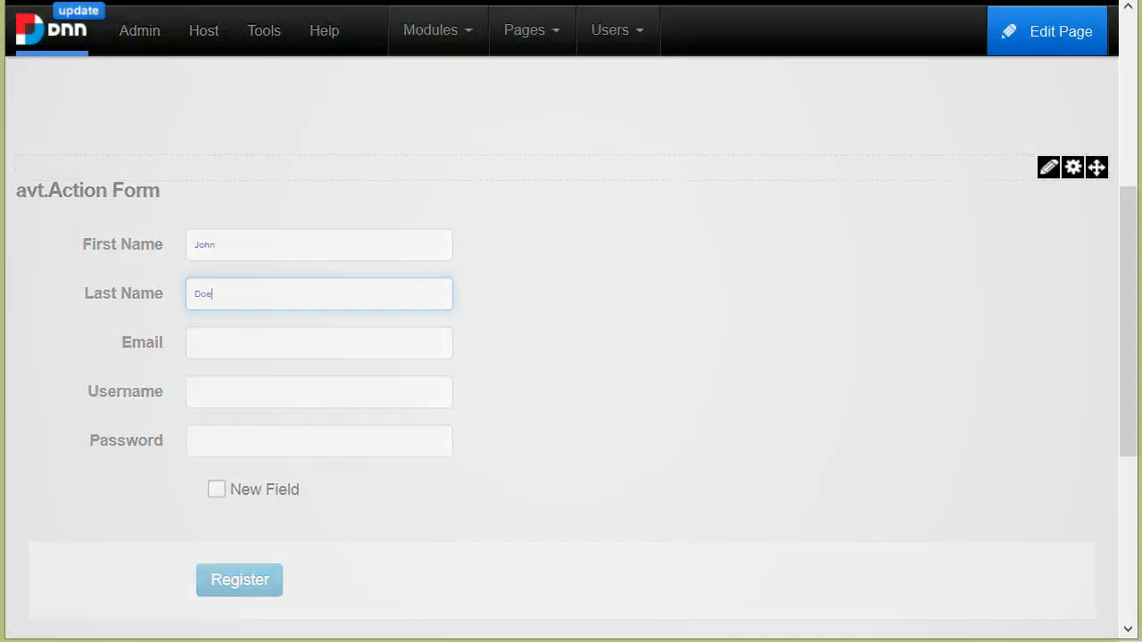
{"action": "key", "text": "ctrl+t"}
{"action": "type", "text": "w"}
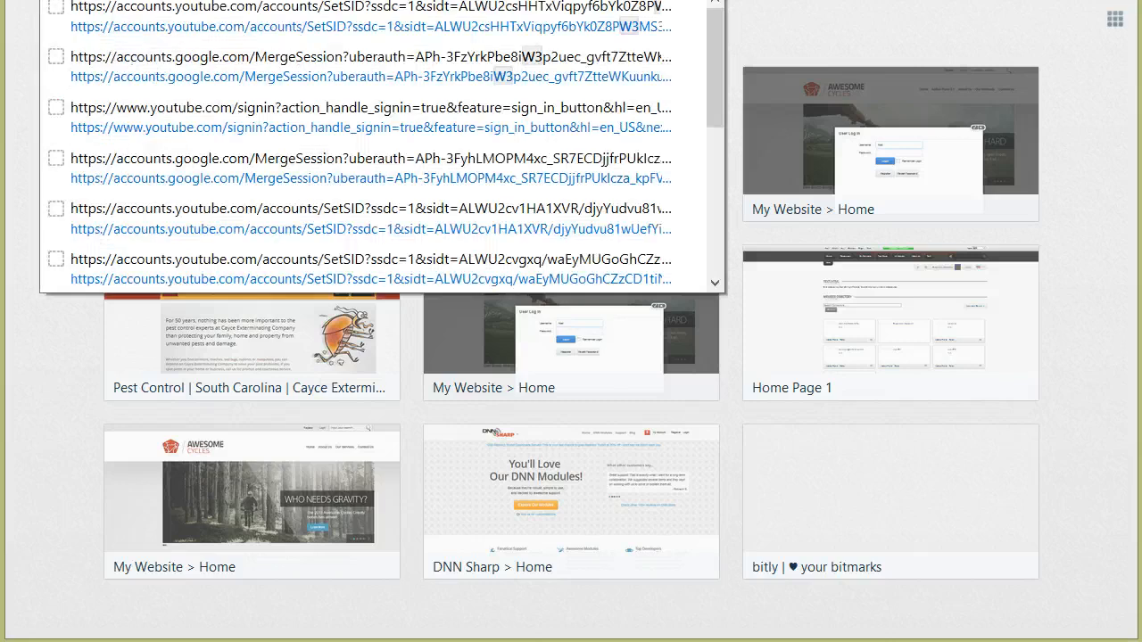
{"action": "key", "text": "Return"}
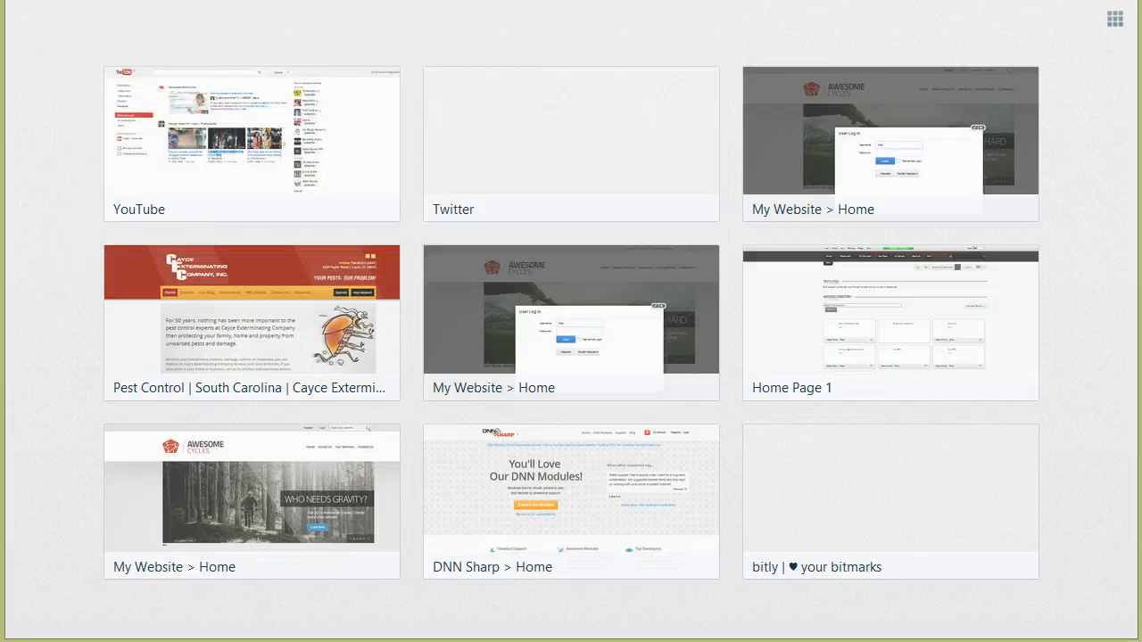
{"action": "key", "text": "Return"}
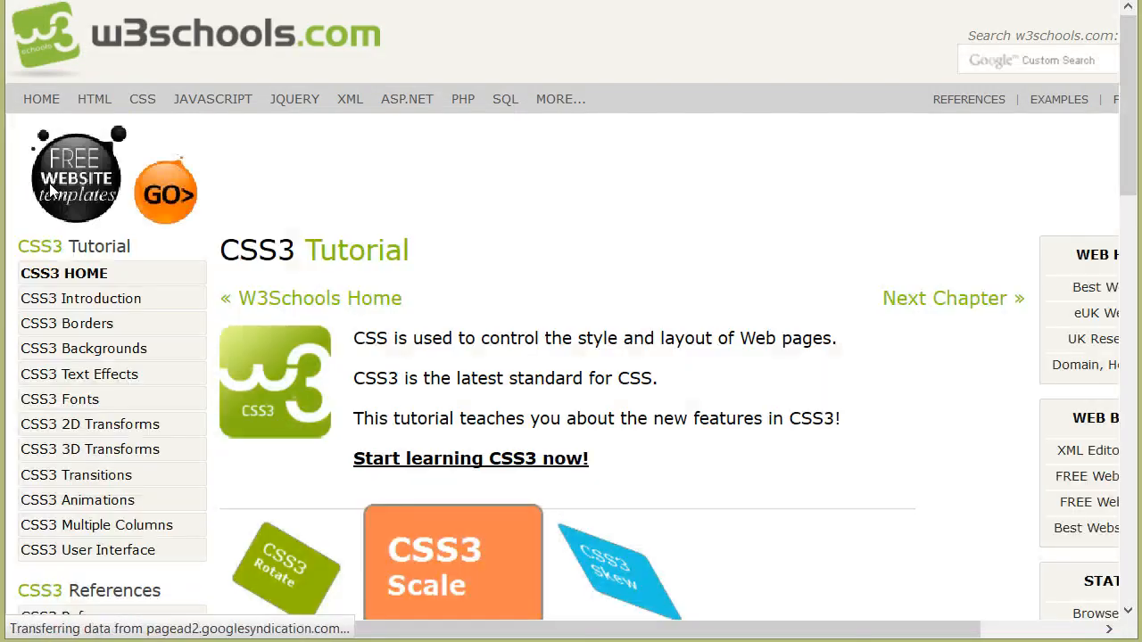
{"action": "right_click", "coordinate": [327, 239]}
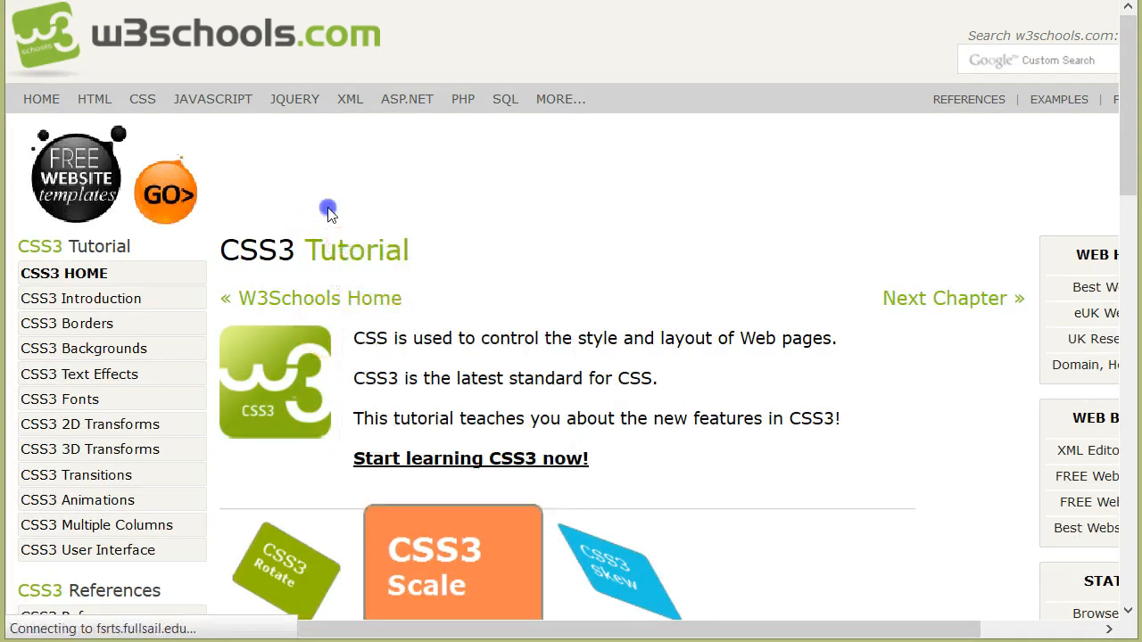
{"action": "left_click", "coordinate": [327, 209]}
{"action": "right_click", "coordinate": [478, 250]}
{"action": "left_click", "coordinate": [499, 264]}
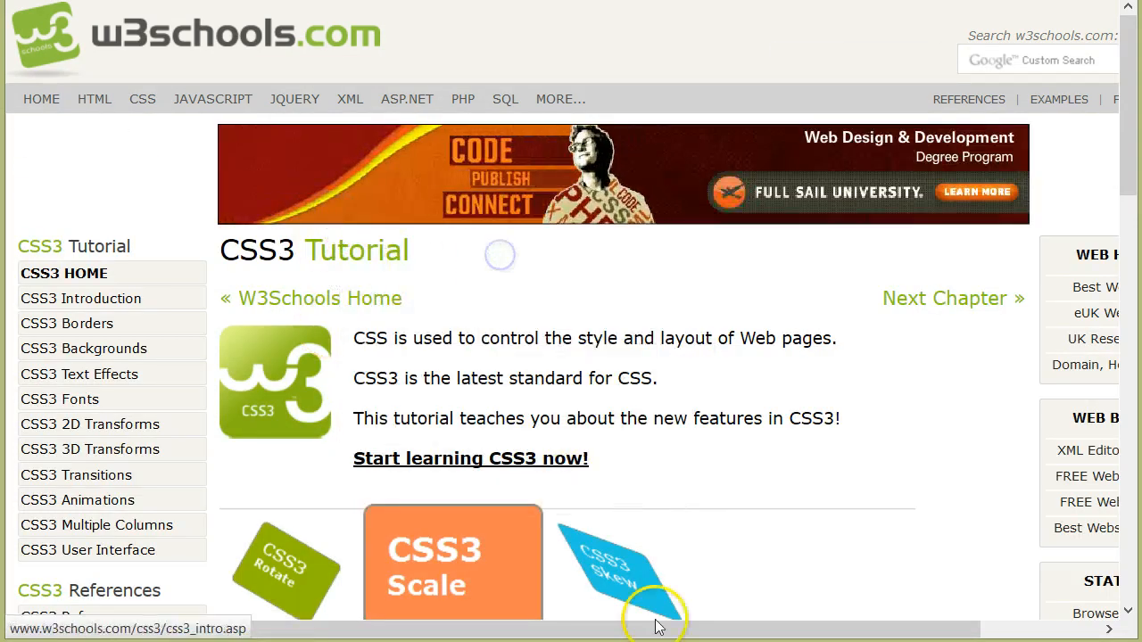